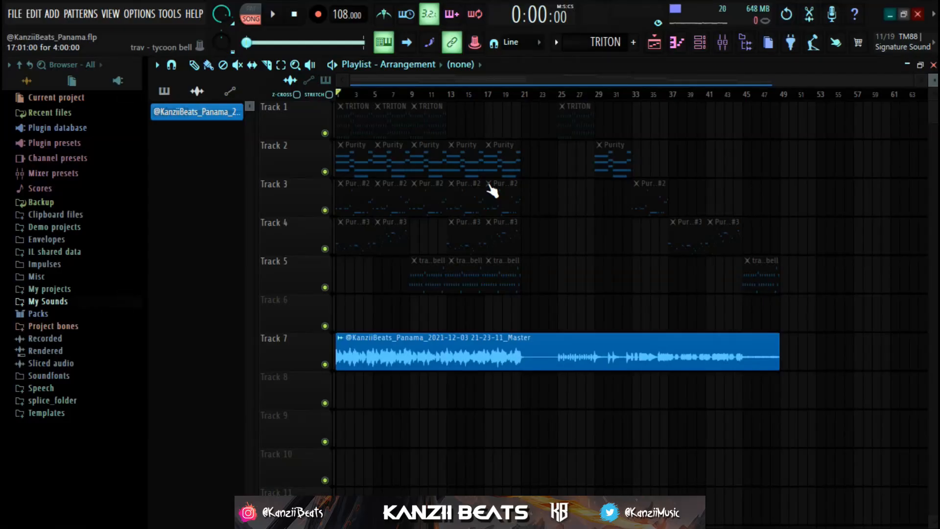
Play the arrangement's rendered master audio from the beginning to hear the finished melody
{"action": "key", "text": "space"}
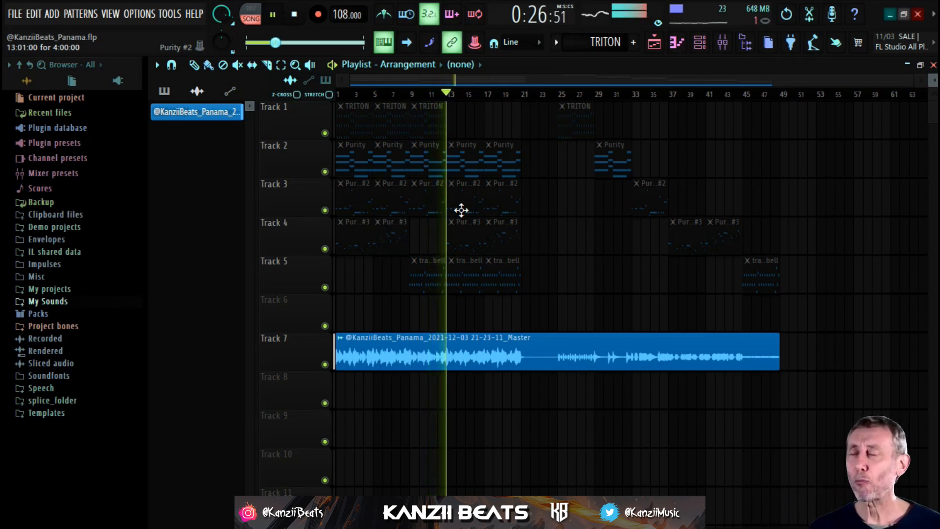
{"action": "key", "text": "space"}
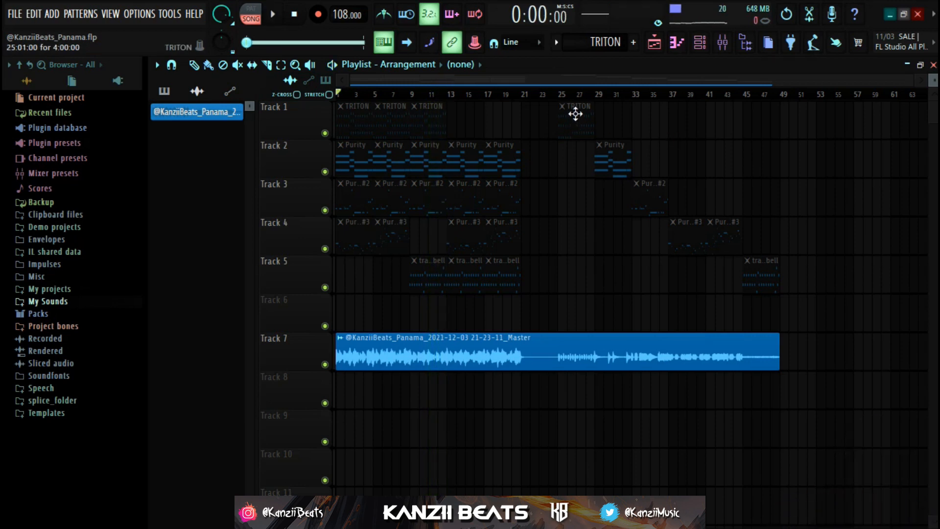
Inspect the TRITON channel's instrument preset and switch playback to pattern mode
{"action": "left_click_drag", "start_coordinate": [575, 103], "coordinate": [741, 247]}
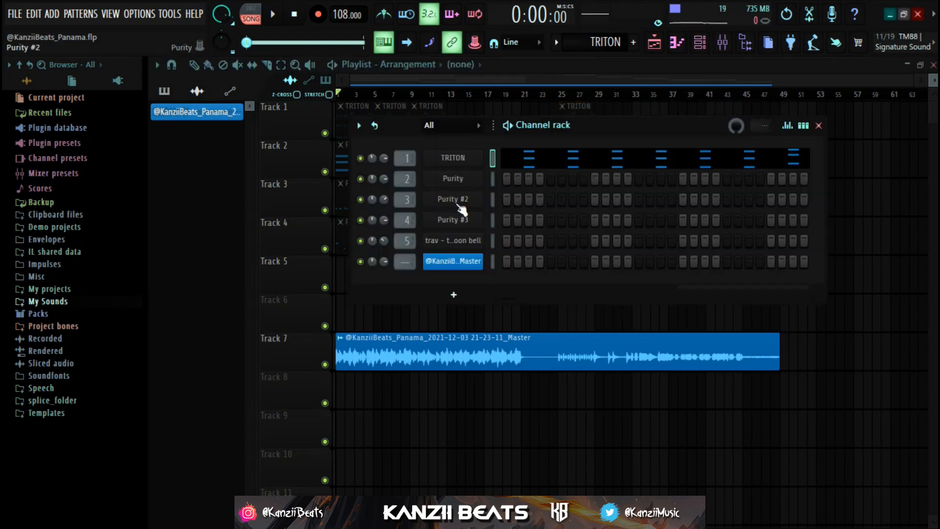
{"action": "left_click", "coordinate": [465, 156]}
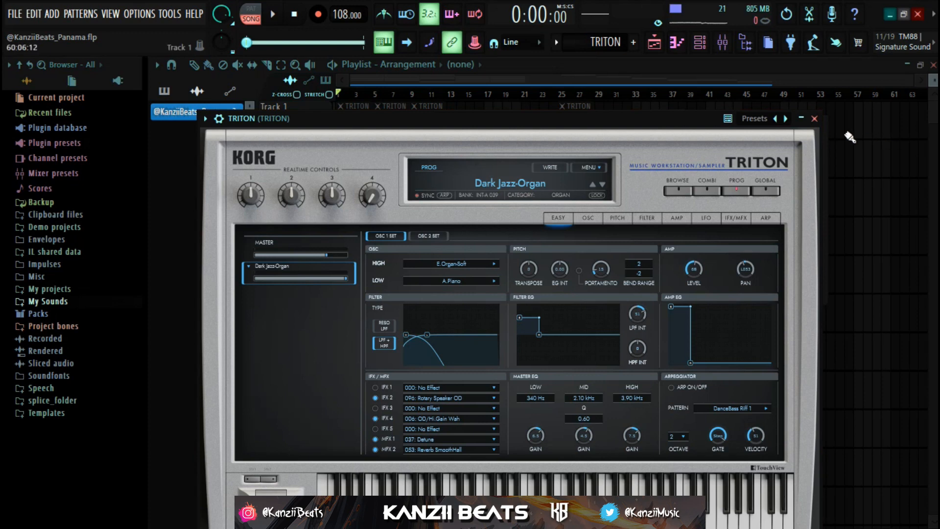
{"action": "key", "text": "l"}
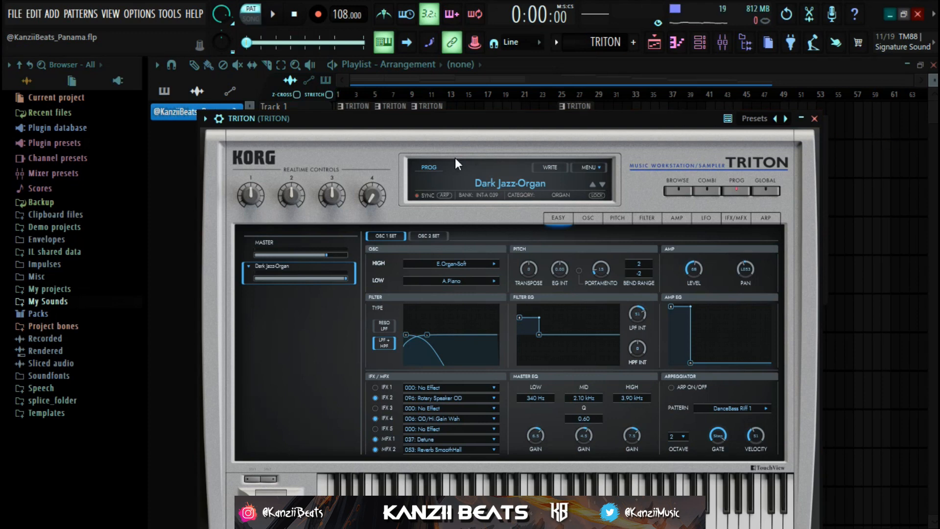
{"action": "left_click", "coordinate": [815, 118]}
Play the TRITON pattern in the piano roll and look over its chord notes
{"action": "left_click", "coordinate": [680, 162]}
{"action": "key", "text": "space"}
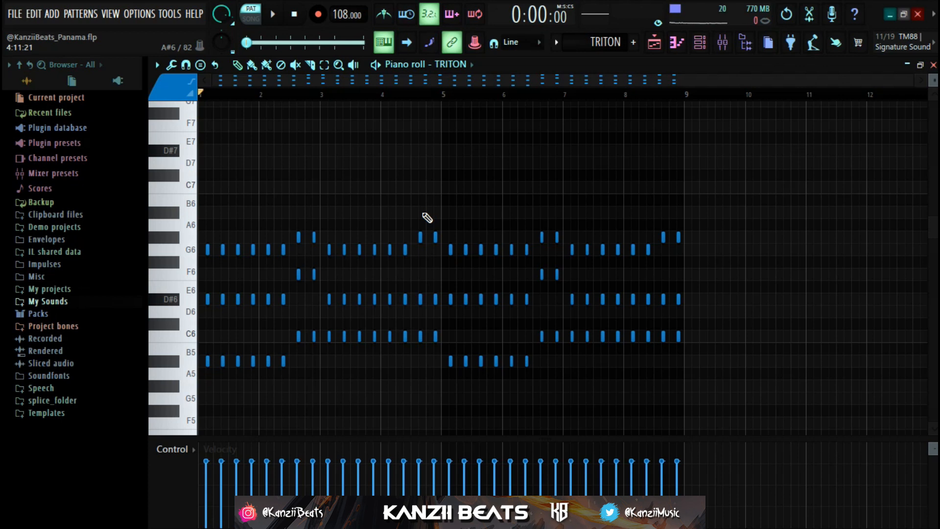
{"action": "scroll", "coordinate": [205, 227], "scroll_direction": "down", "scroll_amount": 3}
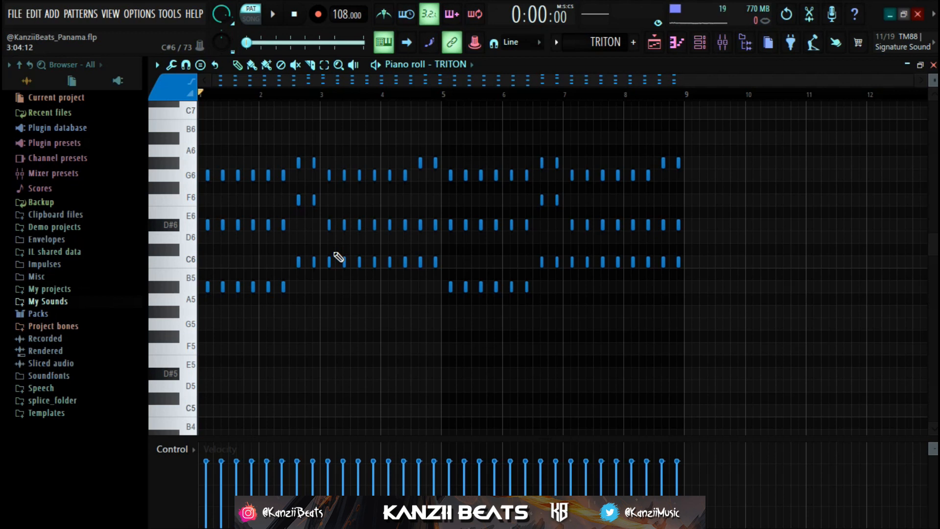
{"action": "scroll", "coordinate": [338, 257], "scroll_direction": "up", "scroll_amount": 3}
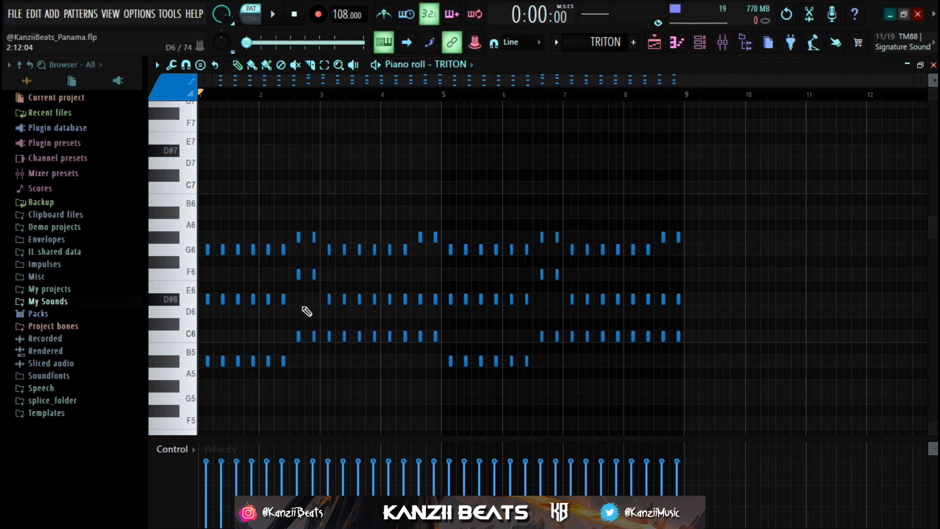
Raise the first six A#5 notes of the TRITON chords by one octave
{"action": "scroll", "coordinate": [233, 333], "scroll_direction": "up", "scroll_amount": 2}
{"action": "left_click_drag", "start_coordinate": [338, 346], "coordinate": [169, 358]}
{"action": "key", "text": "ctrl+Up"}
{"action": "scroll", "coordinate": [169, 358], "scroll_direction": "up", "scroll_amount": 3}
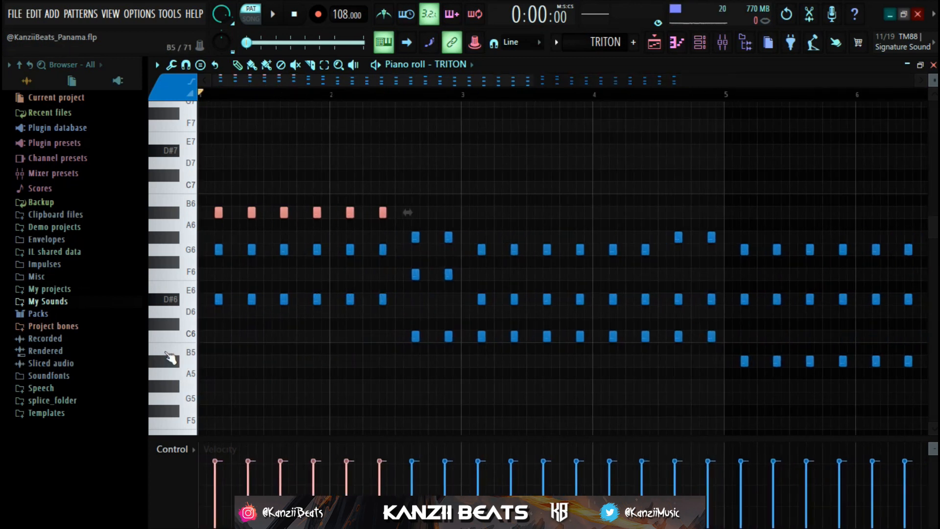
{"action": "mouse_move", "coordinate": [201, 175]}
{"action": "left_mouse_down"}
{"action": "mouse_move", "coordinate": [231, 353]}
{"action": "mouse_move", "coordinate": [231, 298]}
{"action": "mouse_move", "coordinate": [221, 283]}
{"action": "mouse_move", "coordinate": [223, 303]}
{"action": "mouse_move", "coordinate": [226, 275]}
{"action": "mouse_move", "coordinate": [237, 285]}
{"action": "mouse_move", "coordinate": [191, 306]}
{"action": "left_mouse_up"}
{"action": "scroll", "coordinate": [234, 250], "scroll_direction": "down", "scroll_amount": 2}
{"action": "left_click_drag", "start_coordinate": [204, 251], "coordinate": [180, 252]}
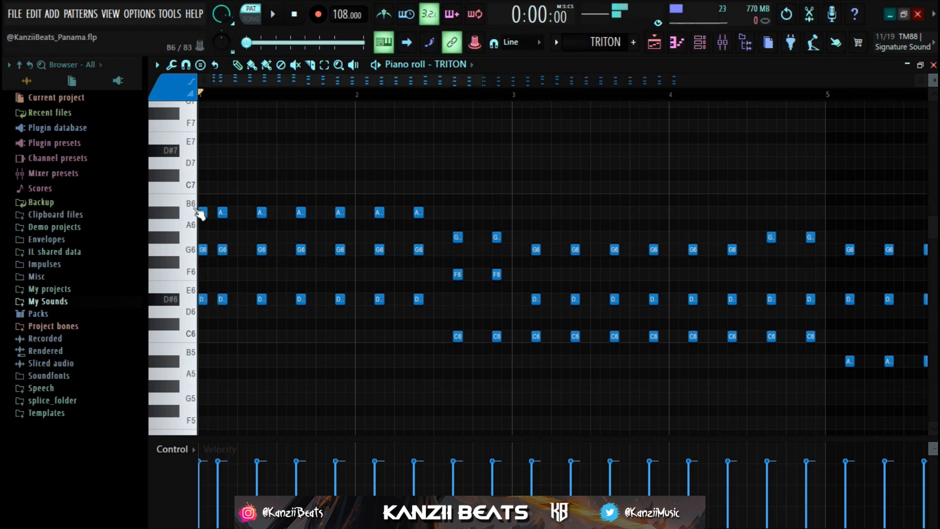
{"action": "right_click", "coordinate": [203, 250]}
{"action": "right_click", "coordinate": [203, 299]}
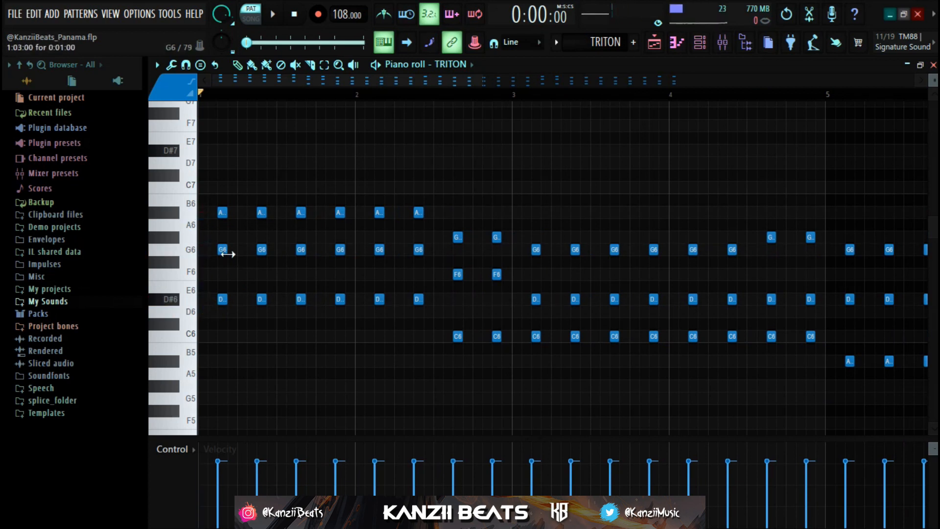
Try raising the two C6 notes at the end of bar 2 by one octave
{"action": "scroll", "coordinate": [267, 310], "scroll_direction": "down", "scroll_amount": 2}
{"action": "left_click_drag", "start_coordinate": [212, 207], "coordinate": [329, 346]}
{"action": "scroll", "coordinate": [327, 324], "scroll_direction": "down", "scroll_amount": 2}
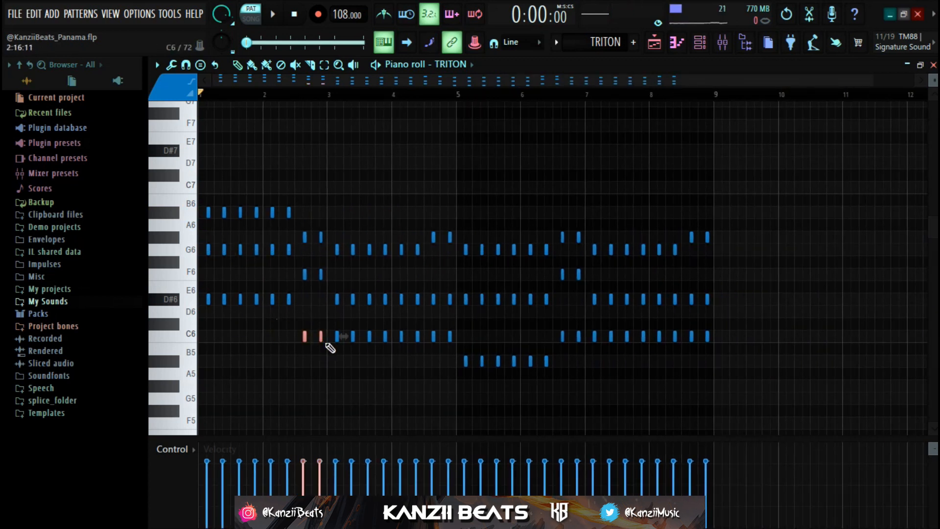
{"action": "key", "text": "ctrl+Up"}
{"action": "scroll", "coordinate": [324, 228], "scroll_direction": "up", "scroll_amount": 2}
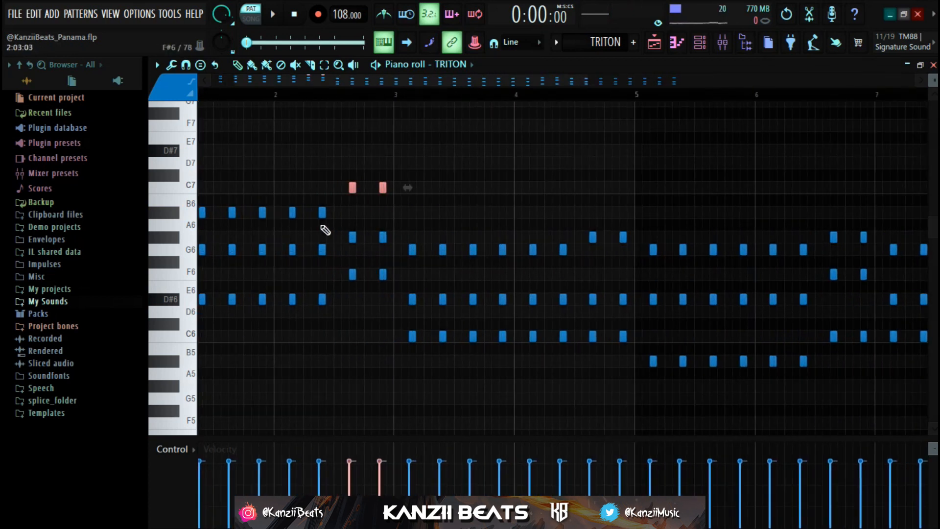
{"action": "scroll", "coordinate": [347, 186], "scroll_direction": "up", "scroll_amount": 2}
{"action": "left_click_drag", "start_coordinate": [346, 172], "coordinate": [378, 290]}
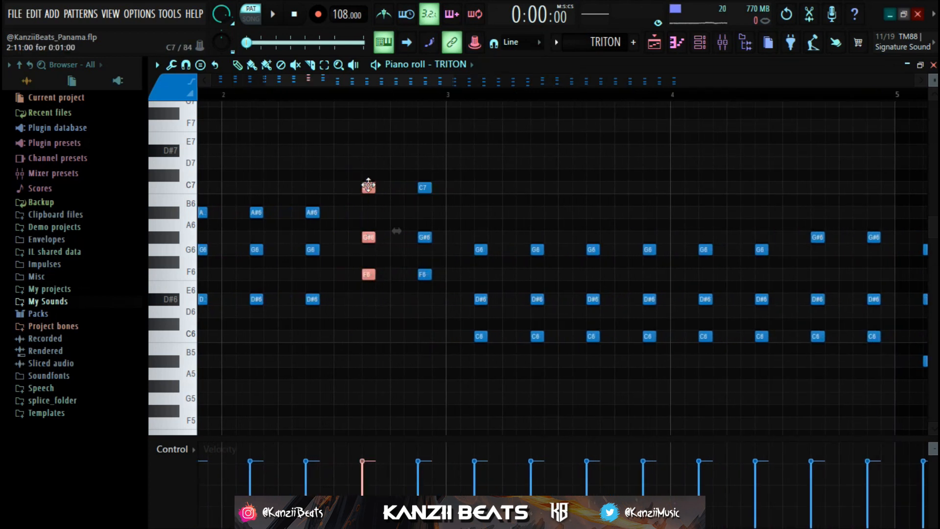
Move the two C7 notes at the end of bar 2 back down one octave
{"action": "scroll", "coordinate": [368, 186], "scroll_direction": "down", "scroll_amount": 3}
{"action": "left_click_drag", "start_coordinate": [353, 170], "coordinate": [433, 203]}
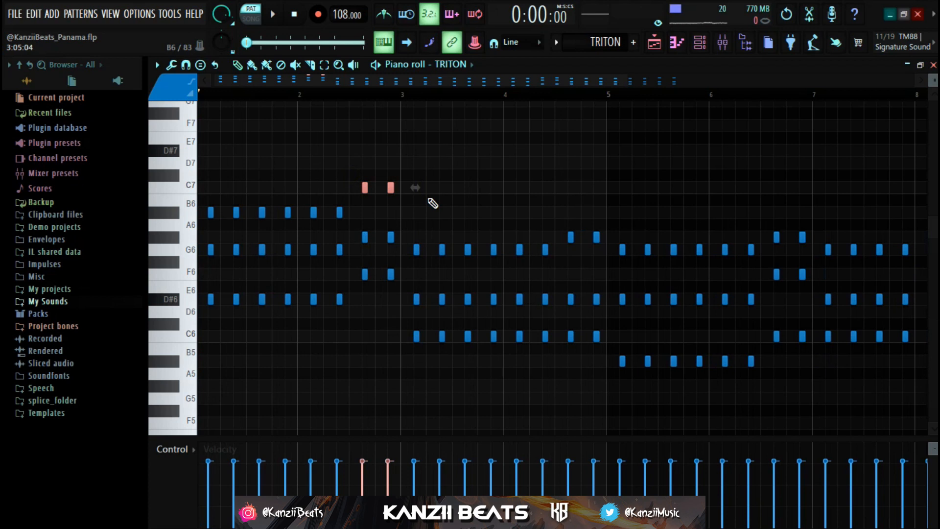
{"action": "key", "text": "ctrl+Down"}
{"action": "scroll", "coordinate": [319, 245], "scroll_direction": "up", "scroll_amount": 3}
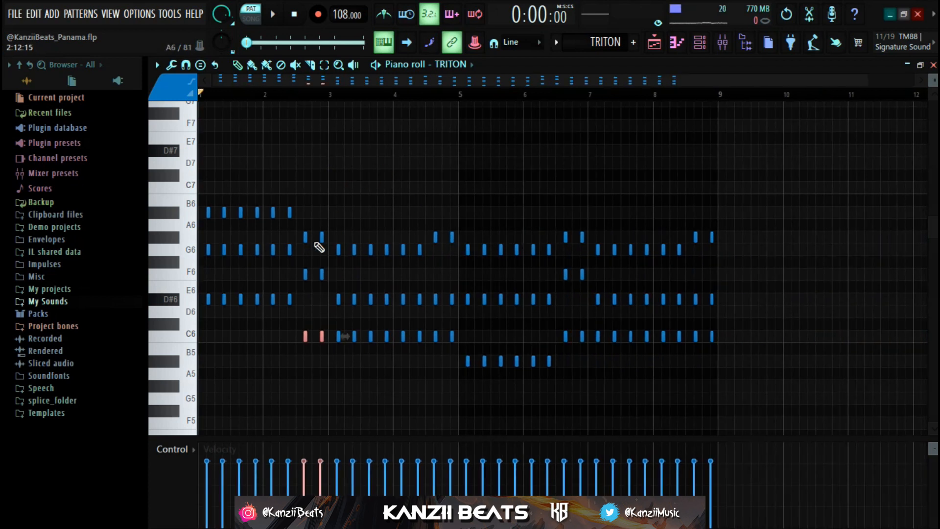
Select the first chord of bar 3 and check the piano roll's root note and scale highlighting options
{"action": "left_click_drag", "start_coordinate": [339, 232], "coordinate": [376, 367]}
{"action": "scroll", "coordinate": [375, 367], "scroll_direction": "down", "scroll_amount": 2}
{"action": "scroll", "coordinate": [400, 351], "scroll_direction": "down", "scroll_amount": 3}
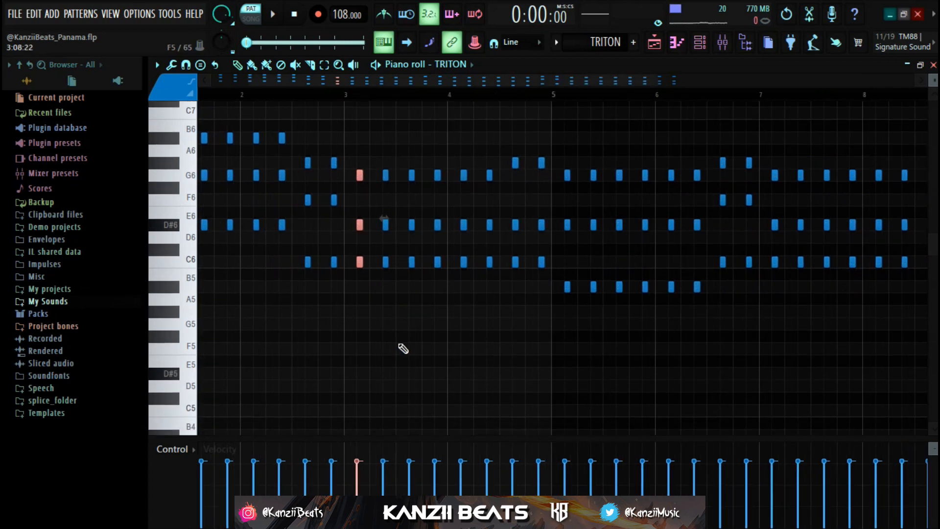
{"action": "left_click", "coordinate": [157, 65]}
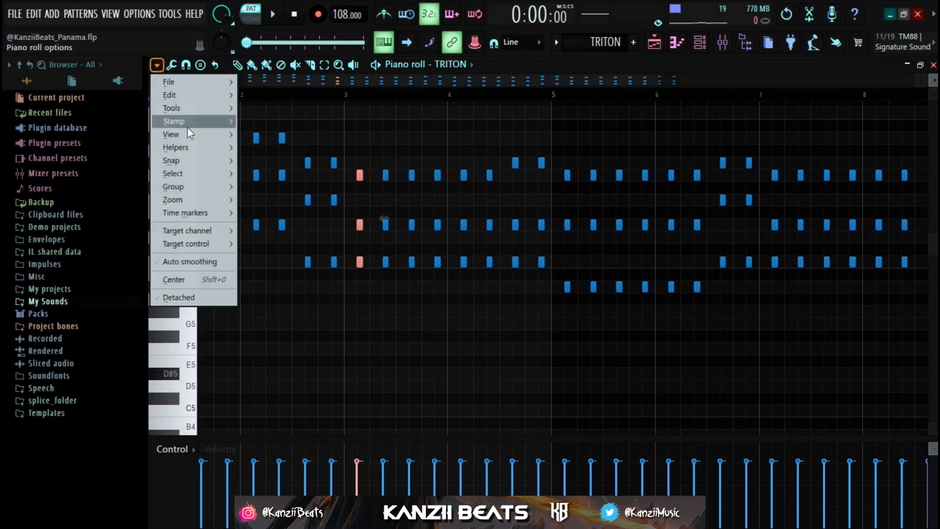
{"action": "mouse_move", "coordinate": [197, 148]}
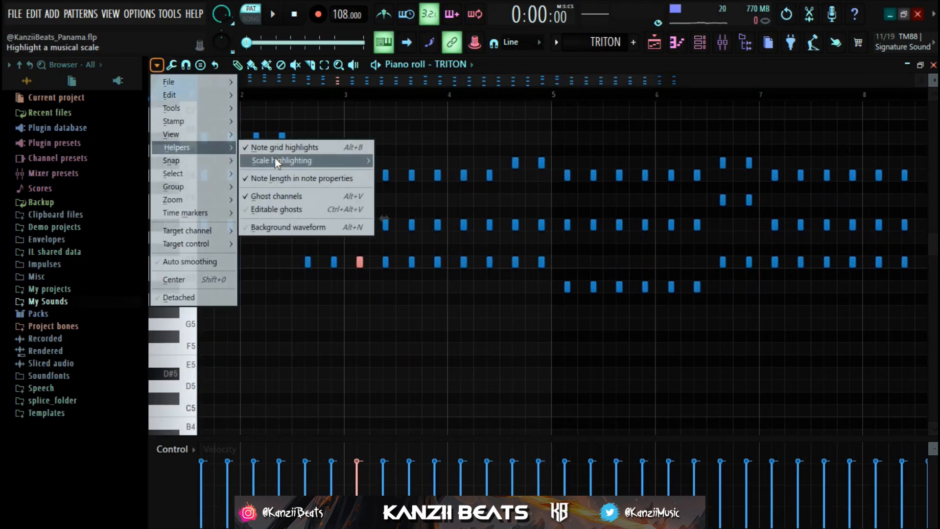
{"action": "mouse_move", "coordinate": [274, 157]}
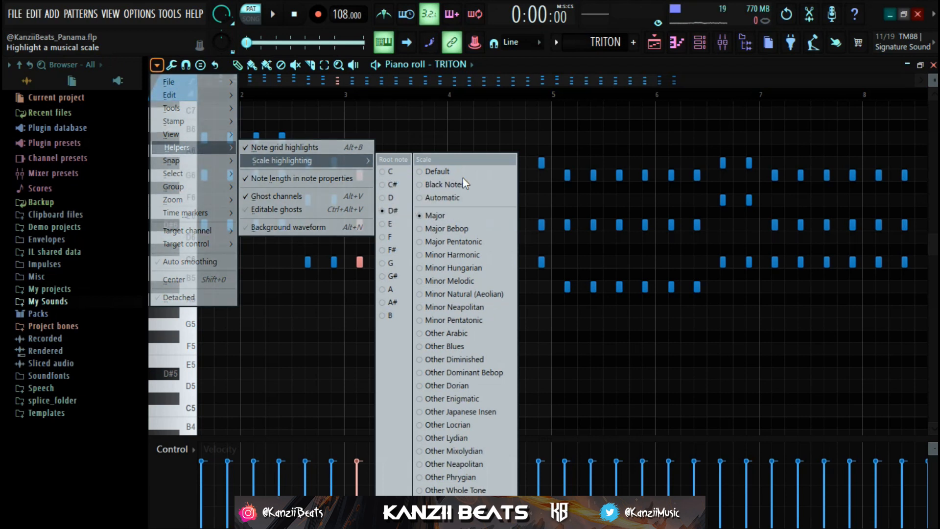
{"action": "left_click", "coordinate": [512, 197]}
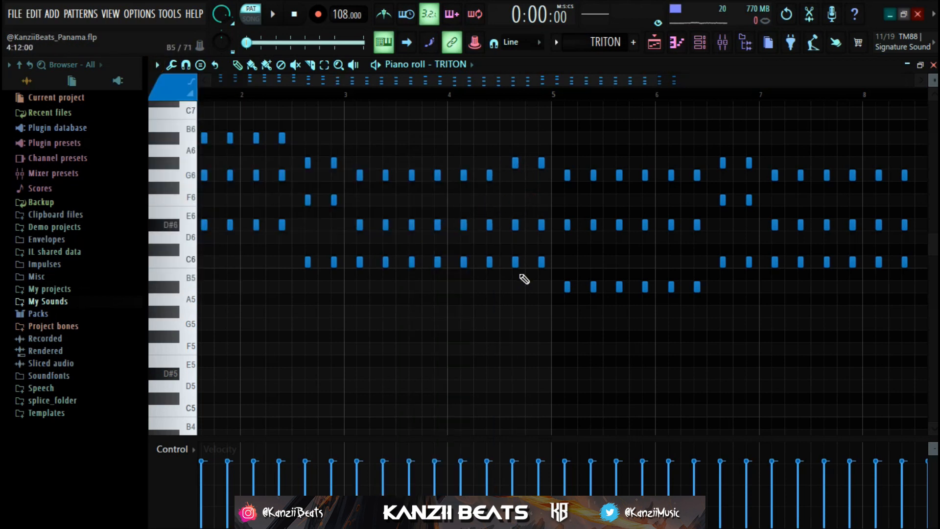
Try lowering the two G#6 notes at the end of bar 4 by an octave, and move them back up
{"action": "left_click_drag", "start_coordinate": [487, 145], "coordinate": [546, 160]}
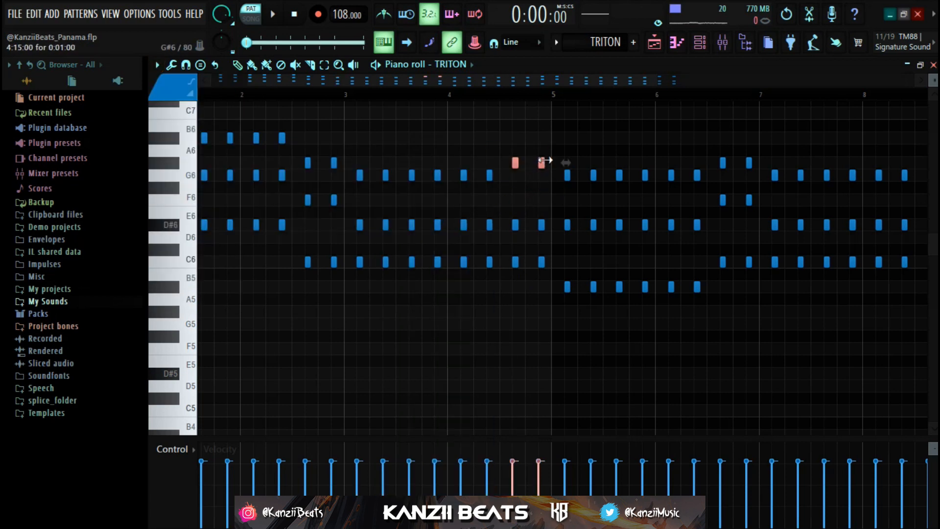
{"action": "key", "text": "ctrl+Down"}
{"action": "scroll", "coordinate": [504, 311], "scroll_direction": "down", "scroll_amount": 2}
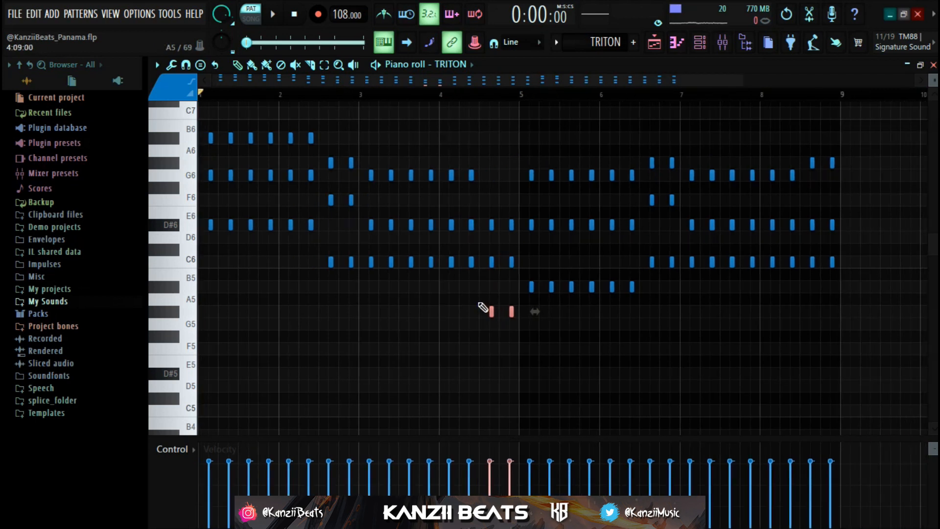
{"action": "key", "text": "ctrl+Up"}
{"action": "scroll", "coordinate": [535, 324], "scroll_direction": "down", "scroll_amount": 1}
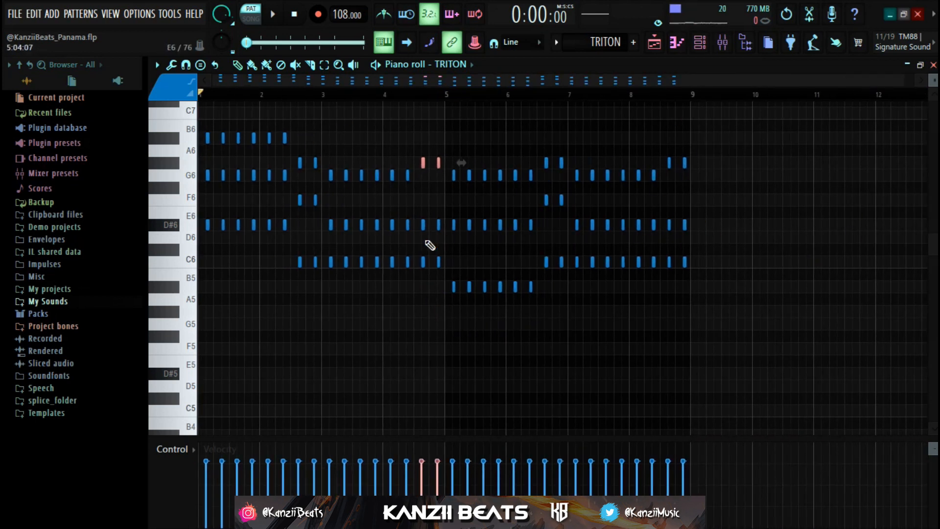
{"action": "scroll", "coordinate": [424, 251], "scroll_direction": "down", "scroll_amount": 1}
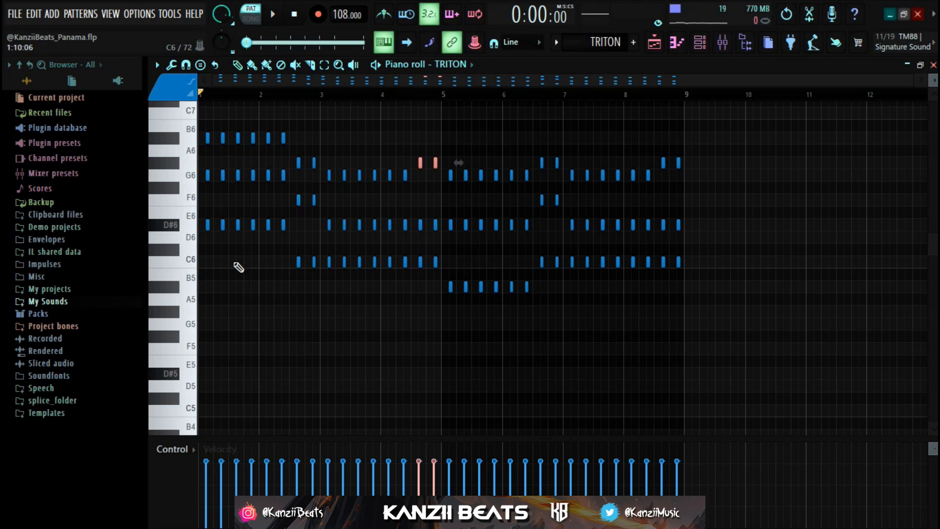
Open the mixer and examine the Fruity parametric EQ 2 curve on the TRITON insert
{"action": "left_click", "coordinate": [723, 42]}
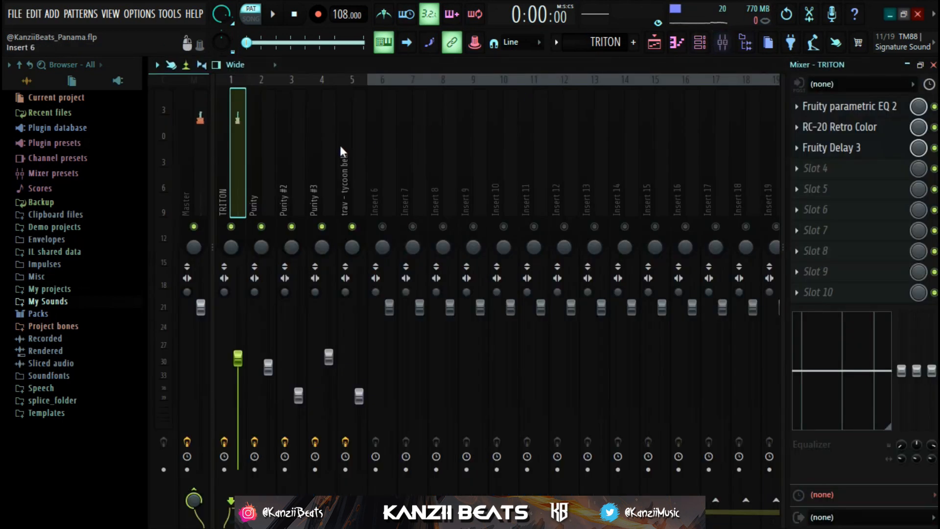
{"action": "left_click", "coordinate": [838, 116]}
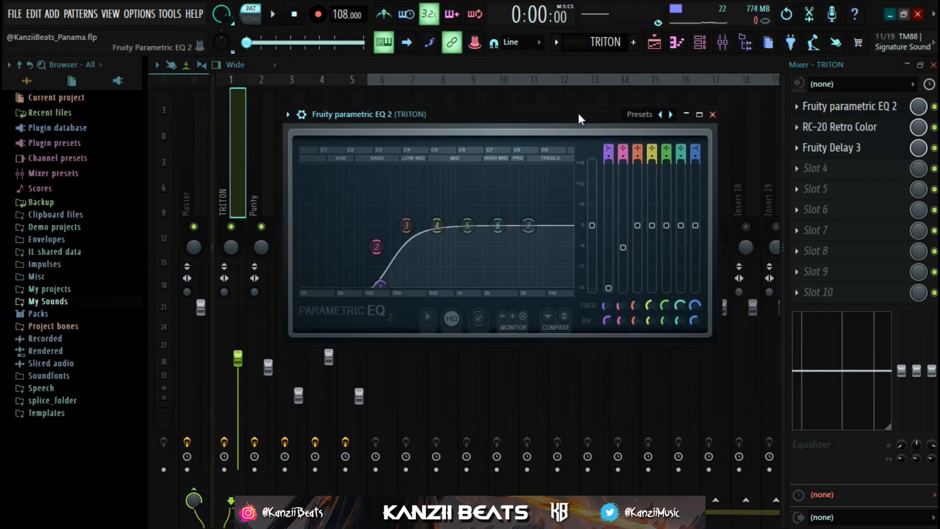
{"action": "left_click_drag", "start_coordinate": [578, 113], "coordinate": [569, 113]}
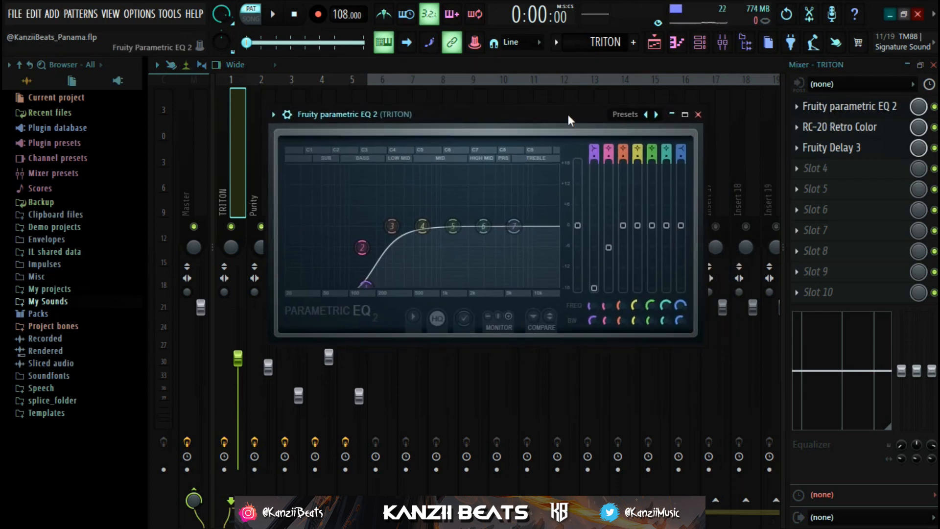
{"action": "left_click", "coordinate": [699, 118]}
Check the Short Slap Back preset and Space settings of RC-20 Retro Color on the TRITON insert
{"action": "left_click", "coordinate": [862, 126]}
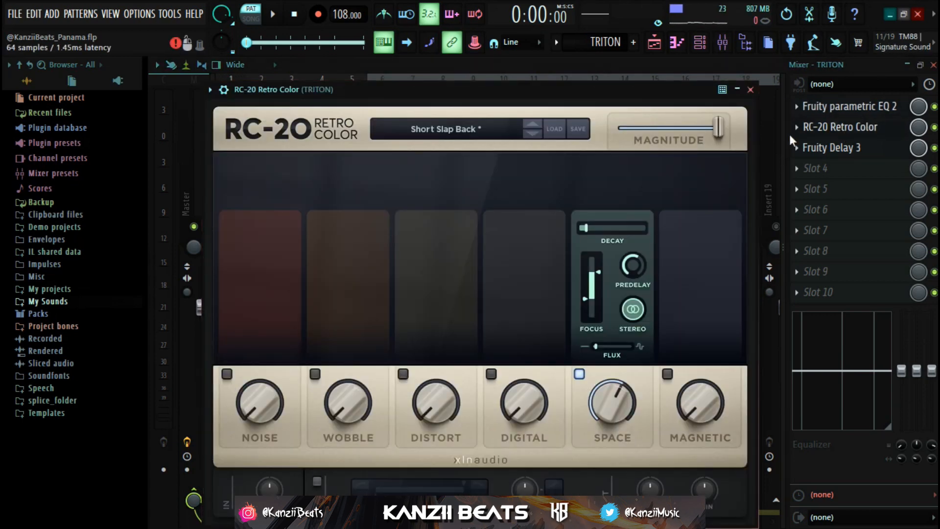
{"action": "left_click", "coordinate": [443, 131]}
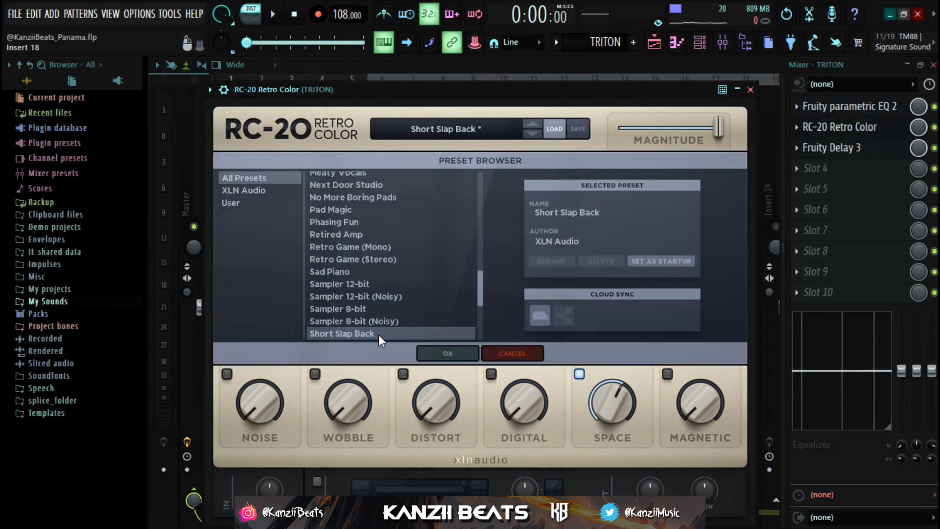
{"action": "left_click", "coordinate": [432, 357]}
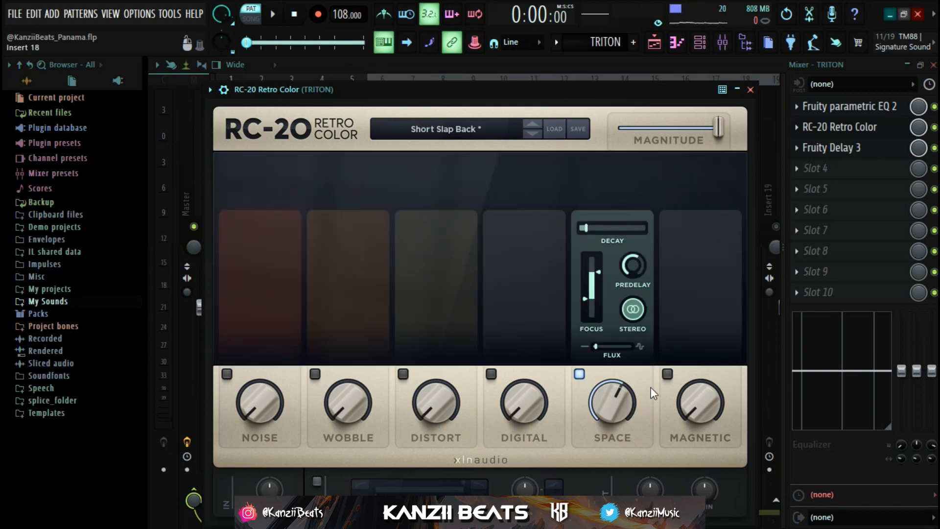
{"action": "left_click", "coordinate": [817, 126]}
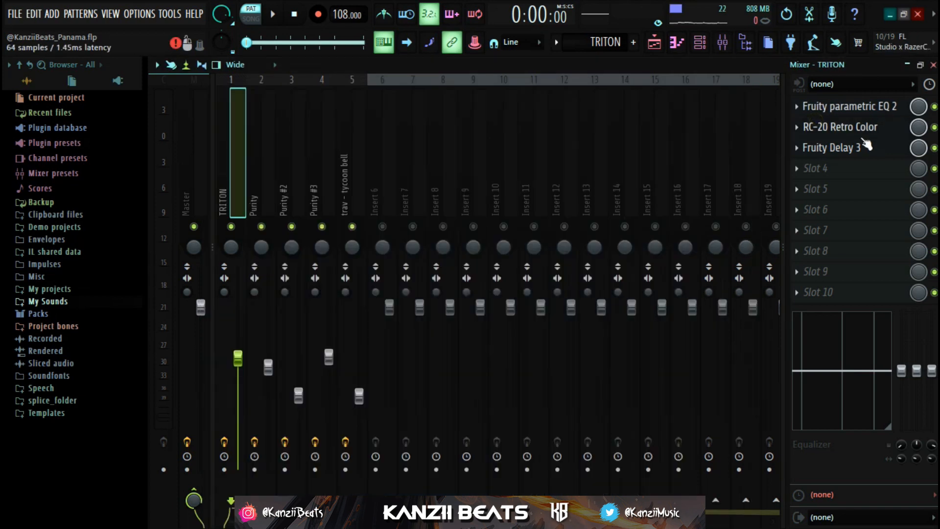
Bypass Fruity Delay 3 on the TRITON insert and play the pattern without the delay
{"action": "left_click", "coordinate": [935, 147]}
{"action": "key", "text": "space"}
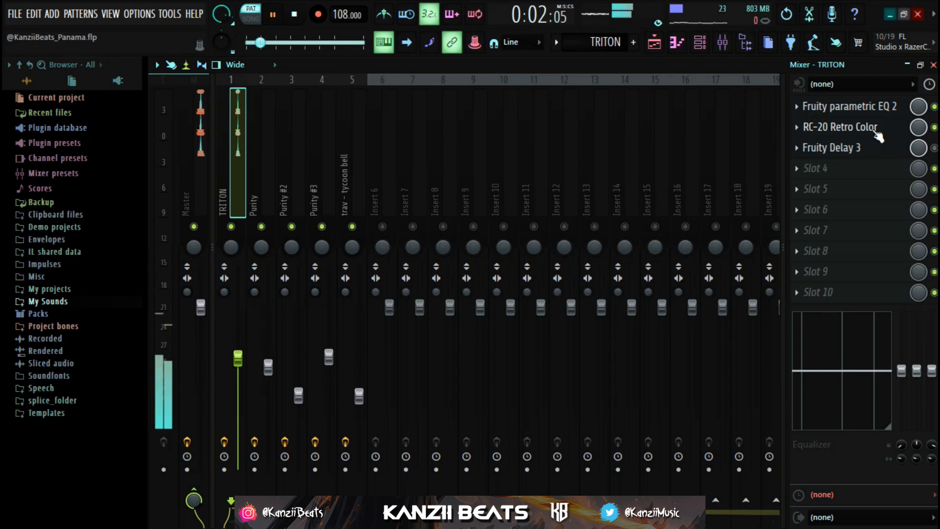
{"action": "key", "text": "space"}
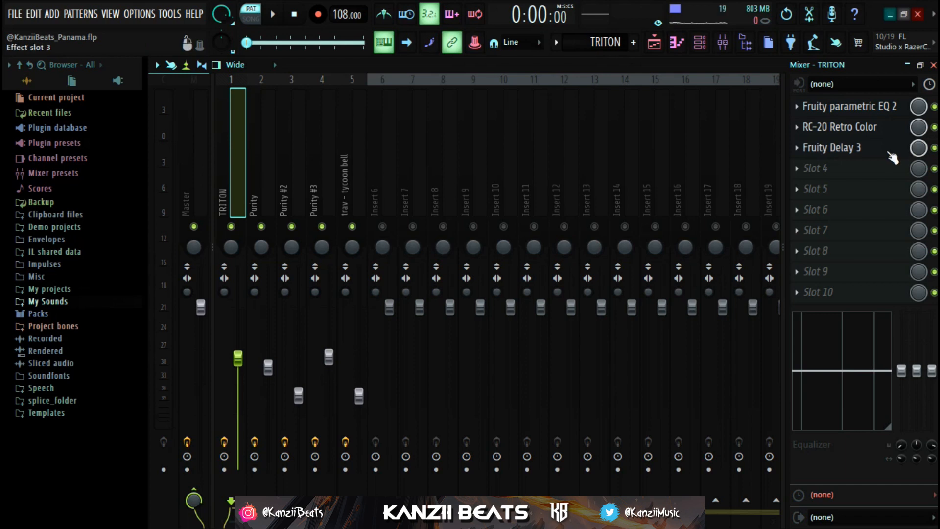
Check the Fruity Delay 3 output settings on the TRITON insert and play the pattern with the delay active
{"action": "left_click", "coordinate": [831, 147]}
{"action": "left_click_drag", "start_coordinate": [612, 115], "coordinate": [589, 121]}
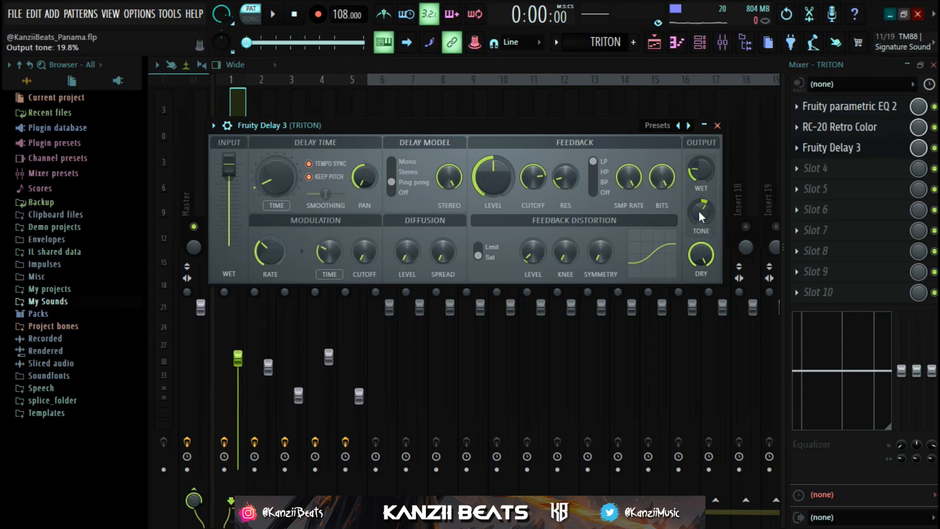
{"action": "left_click", "coordinate": [885, 153]}
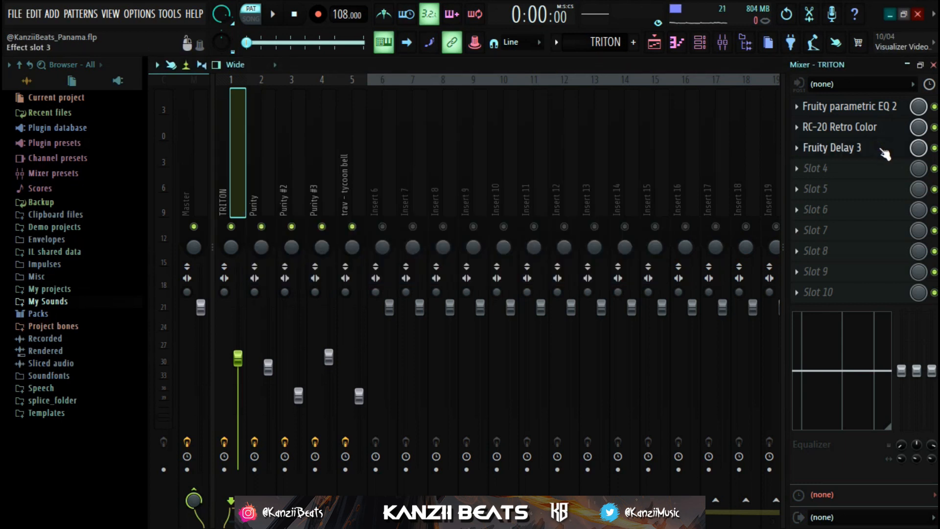
{"action": "key", "text": "space"}
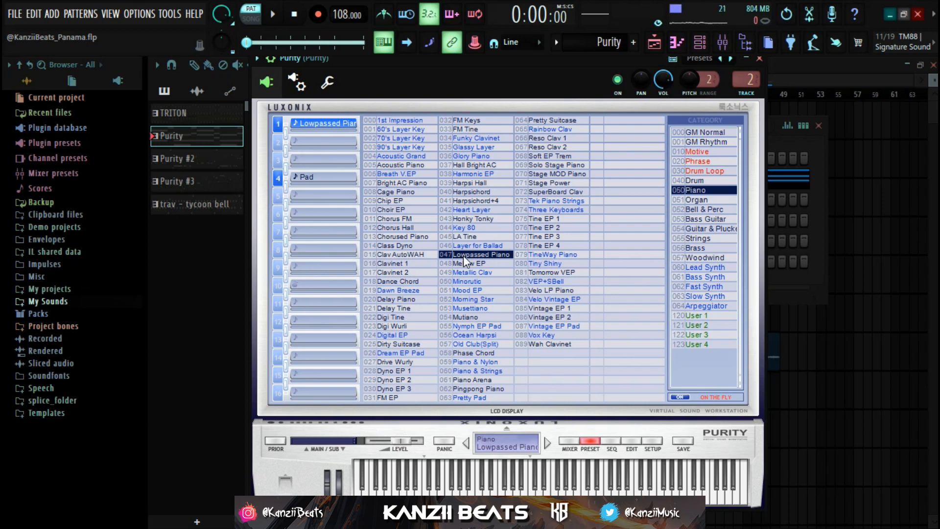
Open the Purity chords in the piano roll, play them and look over the notes across all eight bars
{"action": "left_click", "coordinate": [760, 59]}
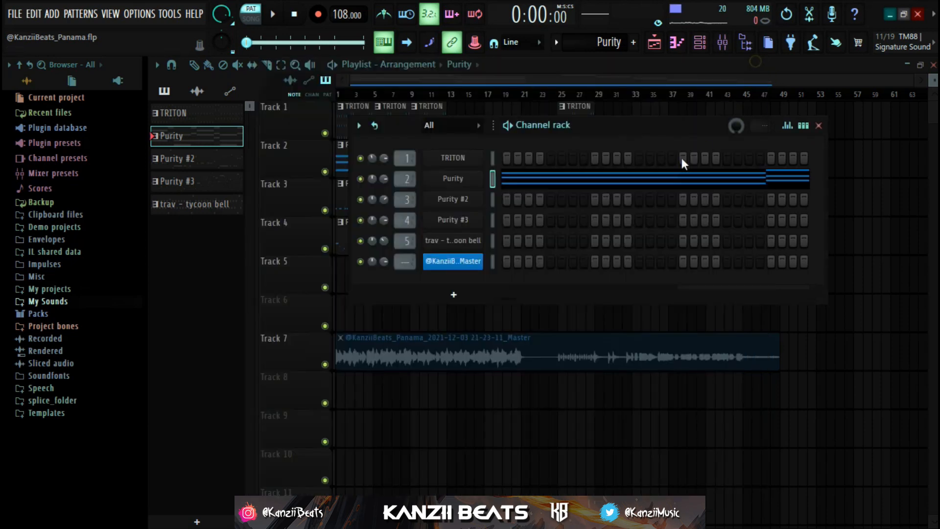
{"action": "left_click", "coordinate": [614, 180]}
{"action": "scroll", "coordinate": [385, 231], "scroll_direction": "down", "scroll_amount": 6}
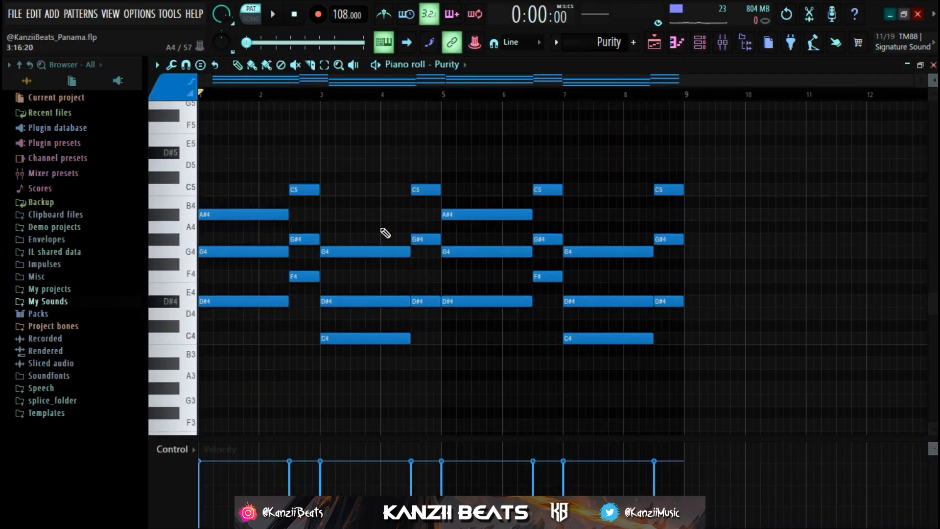
{"action": "key", "text": "space"}
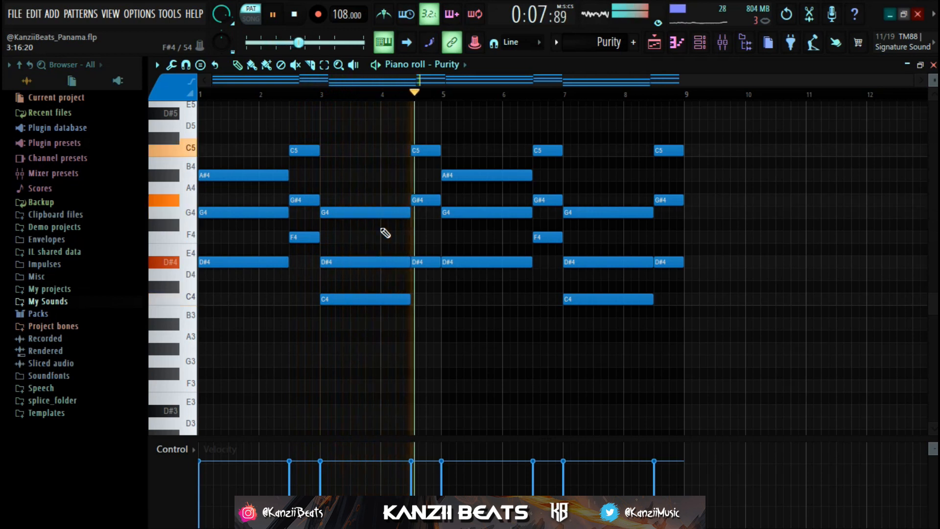
{"action": "key", "text": "space"}
{"action": "scroll", "coordinate": [412, 161], "scroll_direction": "up", "scroll_amount": 3}
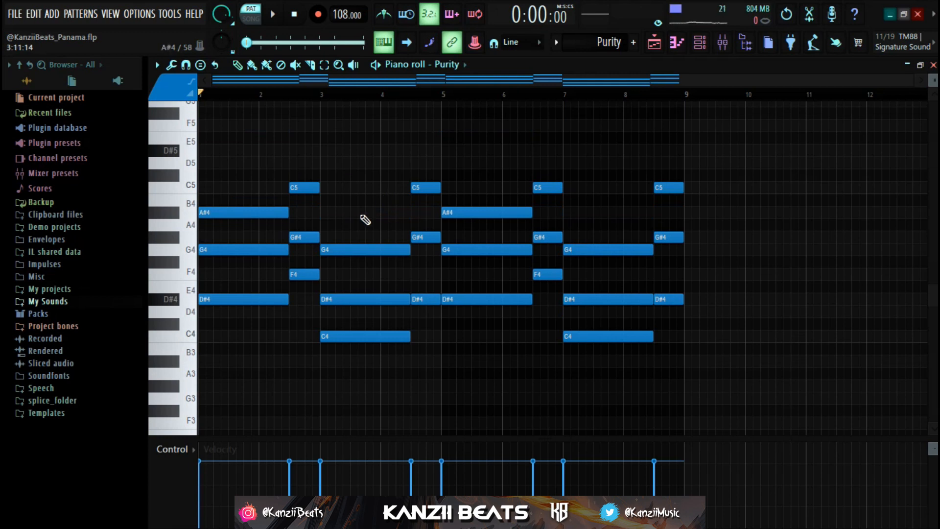
{"action": "scroll", "coordinate": [363, 213], "scroll_direction": "down", "scroll_amount": 2}
{"action": "scroll", "coordinate": [313, 223], "scroll_direction": "up", "scroll_amount": 2}
{"action": "left_click_drag", "start_coordinate": [235, 146], "coordinate": [693, 149]}
Examine the Fruity parametric EQ 2 curve and the Fruity Reeverb 2 settings on the Purity mixer insert
{"action": "left_click", "coordinate": [727, 44]}
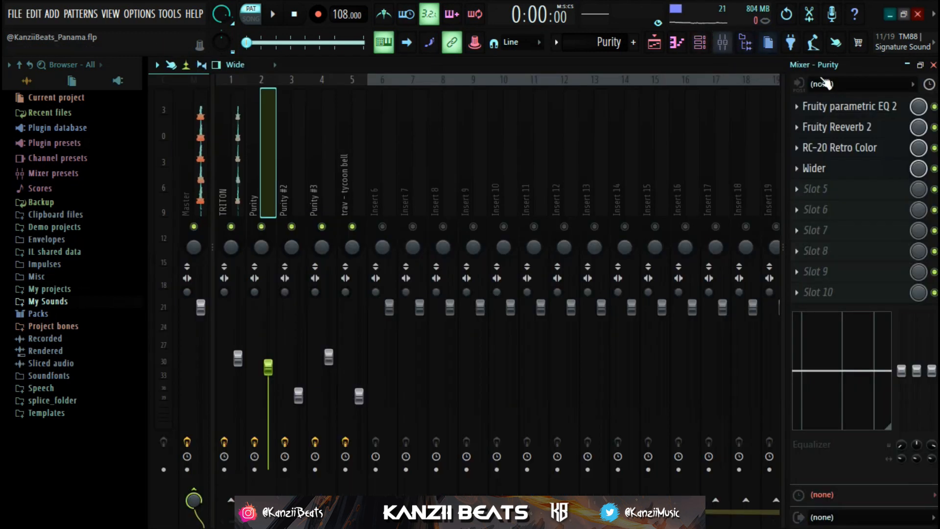
{"action": "left_click", "coordinate": [836, 109]}
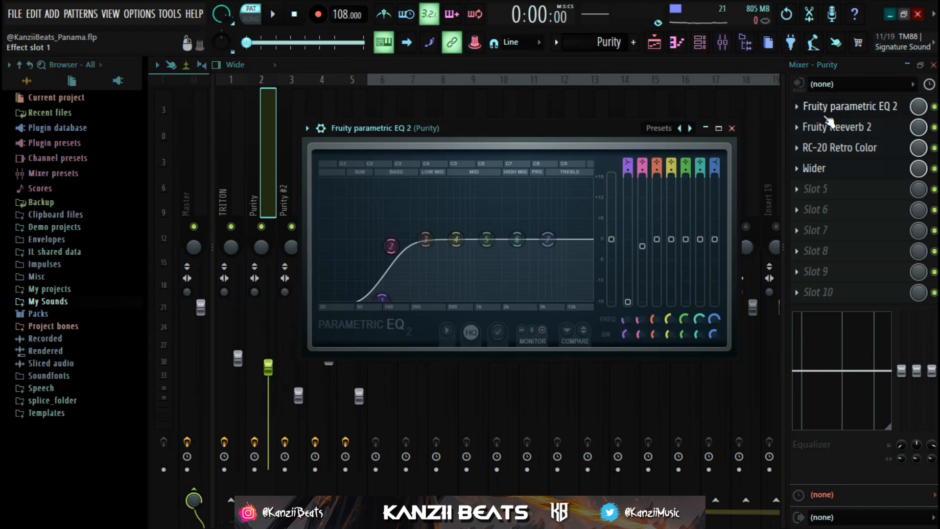
{"action": "left_click", "coordinate": [849, 110]}
{"action": "left_click", "coordinate": [854, 128]}
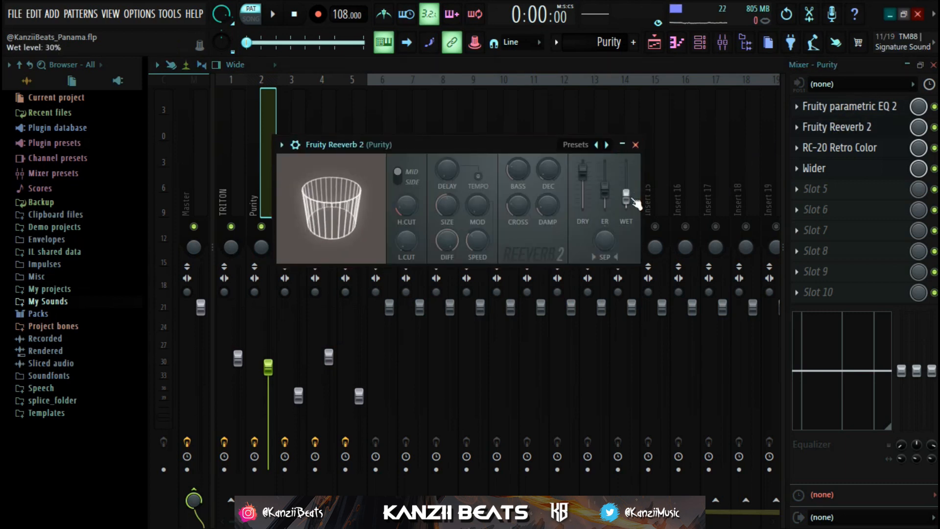
{"action": "left_click", "coordinate": [636, 145]}
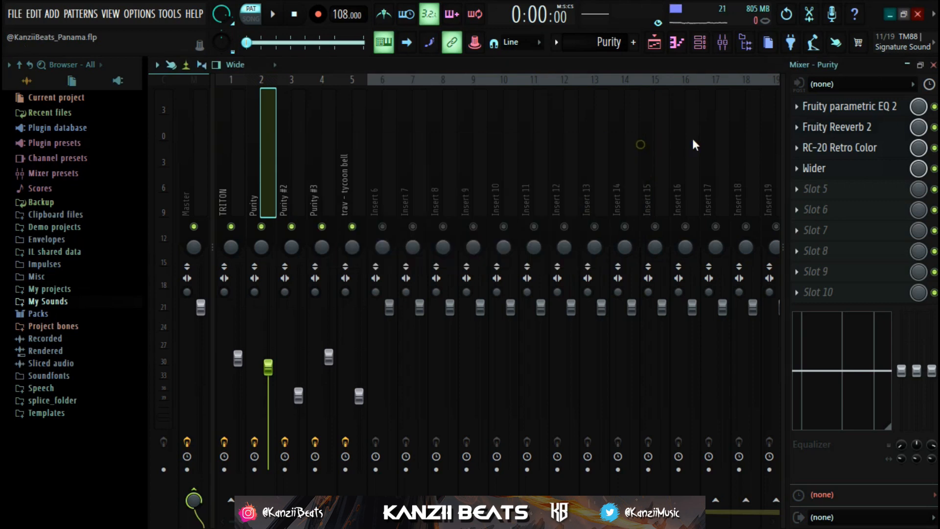
Check the RC-20 Retro Color and Wider settings on the Purity insert
{"action": "left_click", "coordinate": [843, 148]}
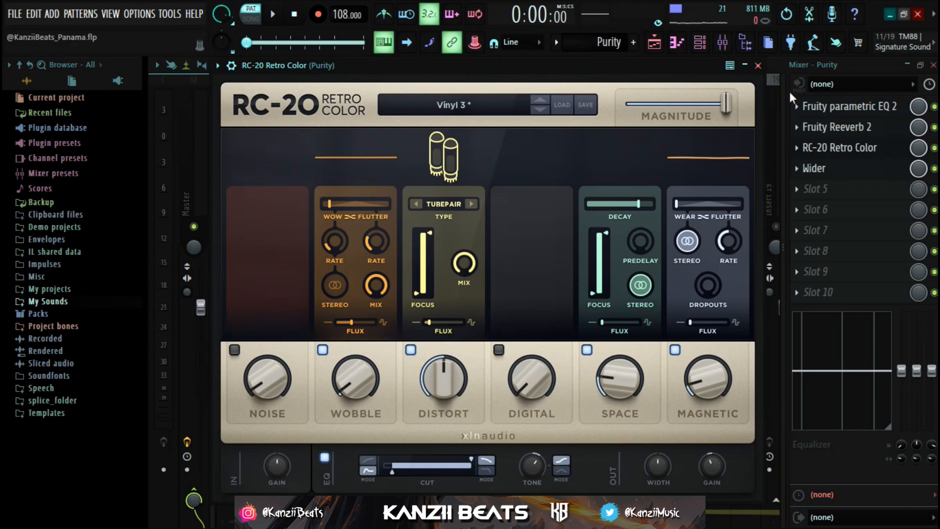
{"action": "left_click", "coordinate": [855, 148]}
{"action": "left_click", "coordinate": [828, 168]}
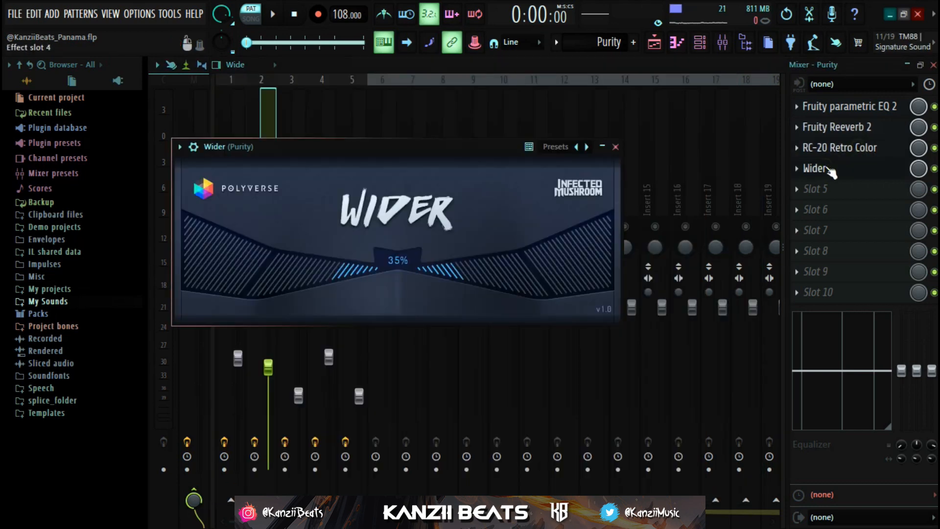
{"action": "left_click_drag", "start_coordinate": [469, 148], "coordinate": [524, 151]}
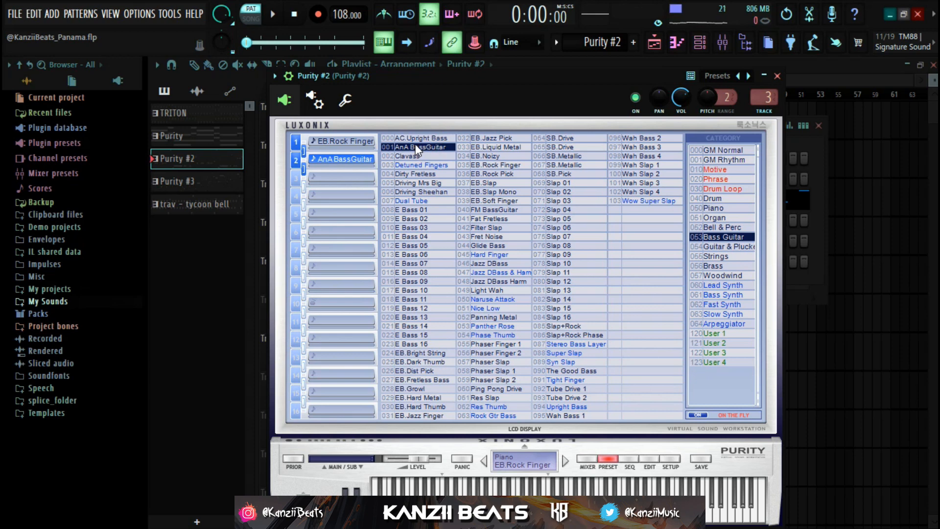
Select the EB.Rock Finger layer in Purity #2 and browse the Bass Guitar presets for the empty third slot
{"action": "left_click", "coordinate": [348, 139]}
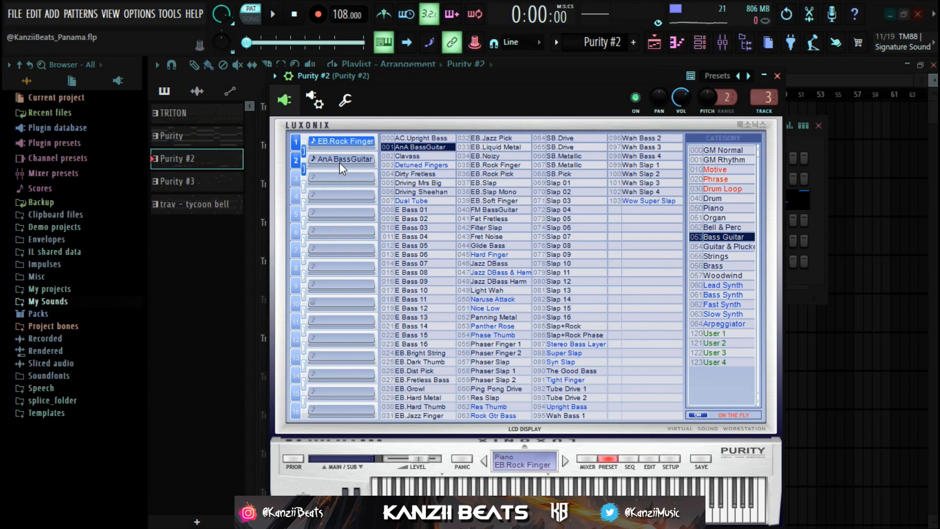
{"action": "left_click", "coordinate": [334, 176]}
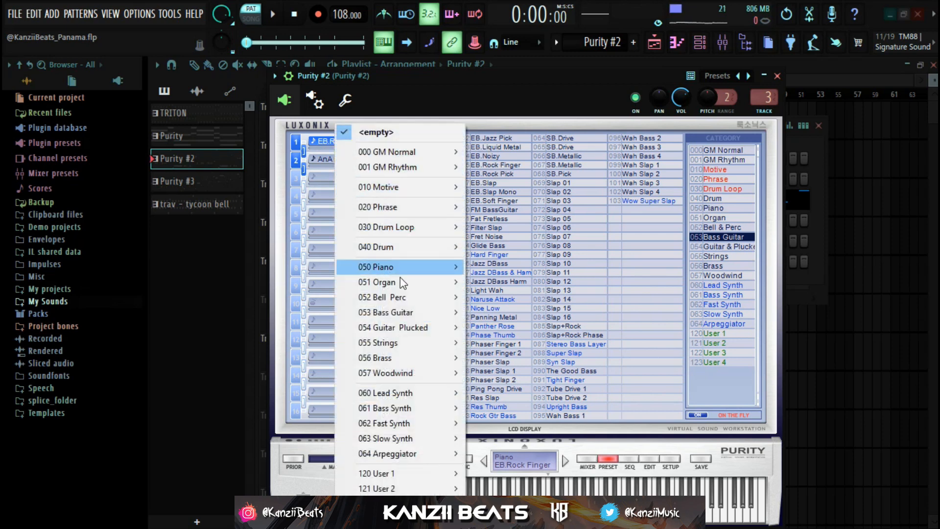
{"action": "mouse_move", "coordinate": [413, 314]}
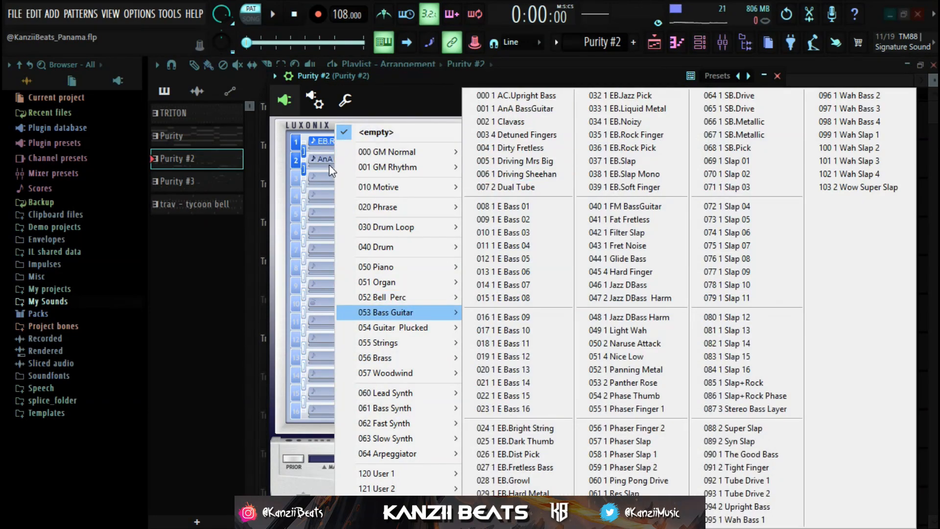
{"action": "left_click", "coordinate": [317, 155]}
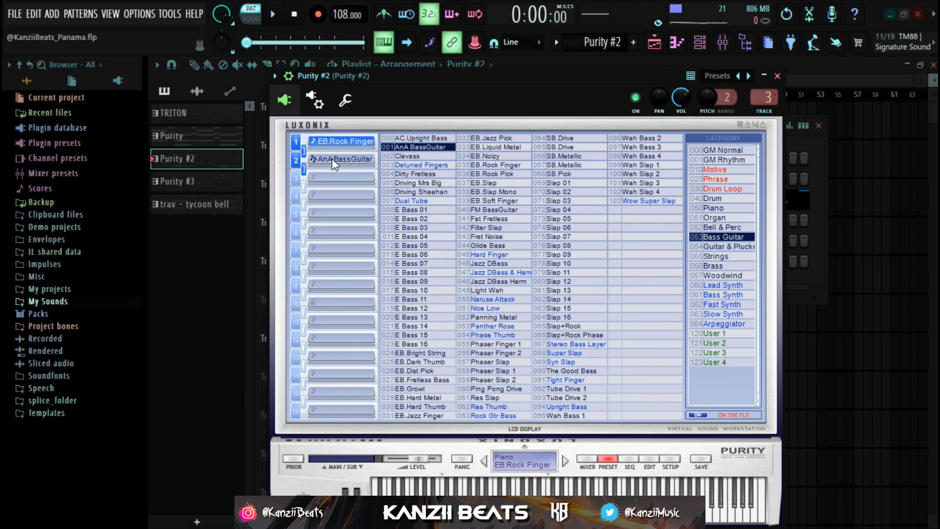
Open the Purity #2 bass notes in the piano roll and play the pattern from the start
{"action": "left_click", "coordinate": [777, 76]}
{"action": "left_click", "coordinate": [609, 201]}
{"action": "key", "text": "space"}
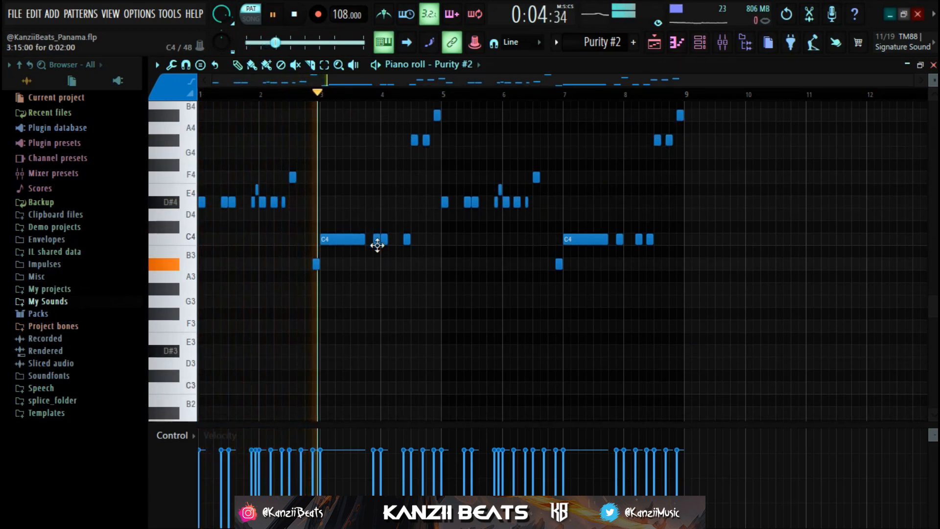
{"action": "scroll", "coordinate": [380, 248], "scroll_direction": "up", "scroll_amount": 3}
{"action": "scroll", "coordinate": [383, 251], "scroll_direction": "down", "scroll_amount": 2}
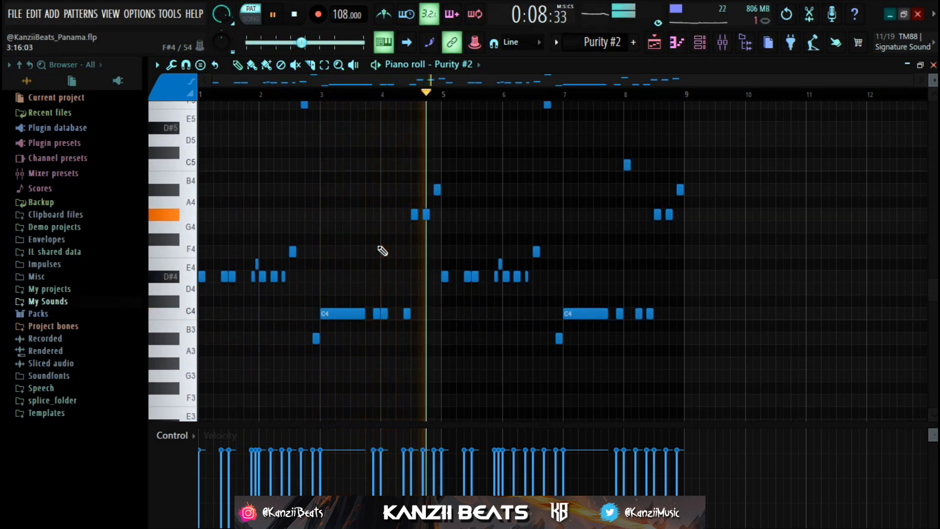
{"action": "scroll", "coordinate": [382, 251], "scroll_direction": "up", "scroll_amount": 2}
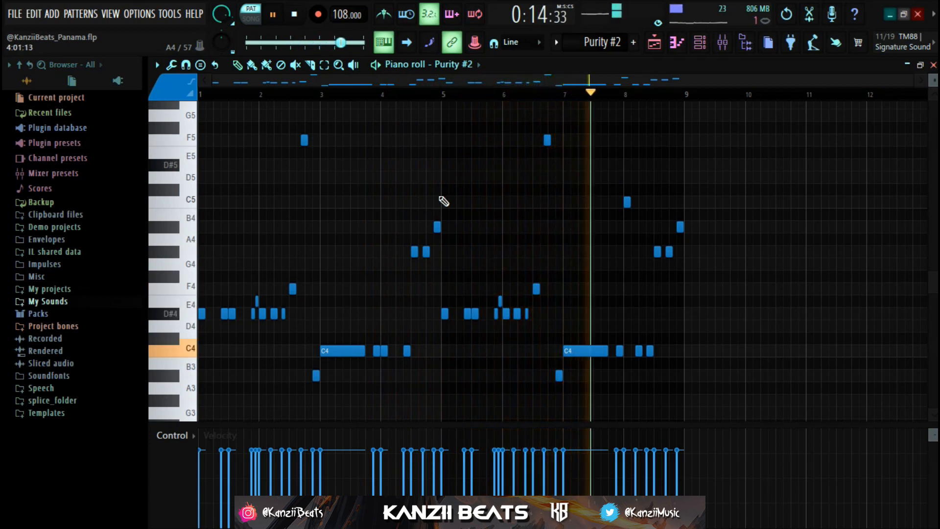
{"action": "left_click", "coordinate": [700, 42]}
{"action": "key", "text": "space"}
{"action": "key", "text": "F6"}
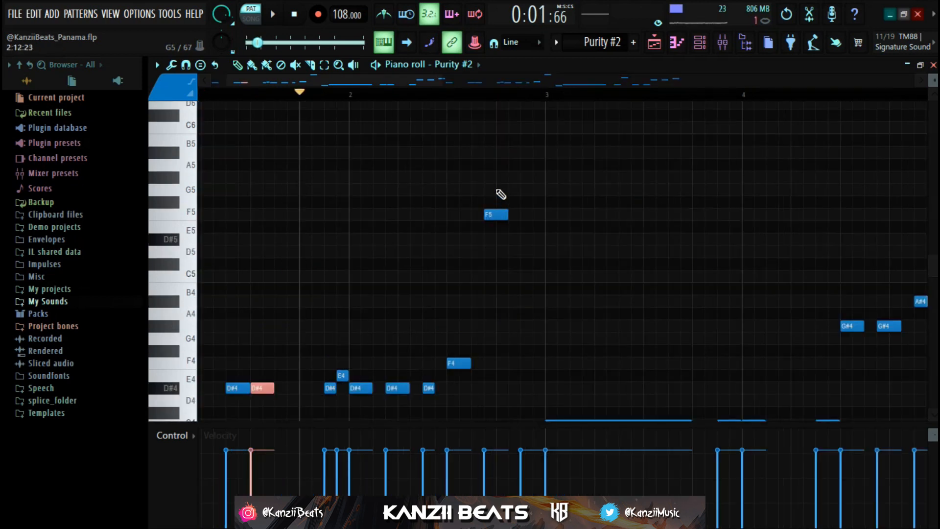
Try lowering the F5 note near the end of bar 2 by an octave, and move it back up
{"action": "left_click", "coordinate": [496, 214]}
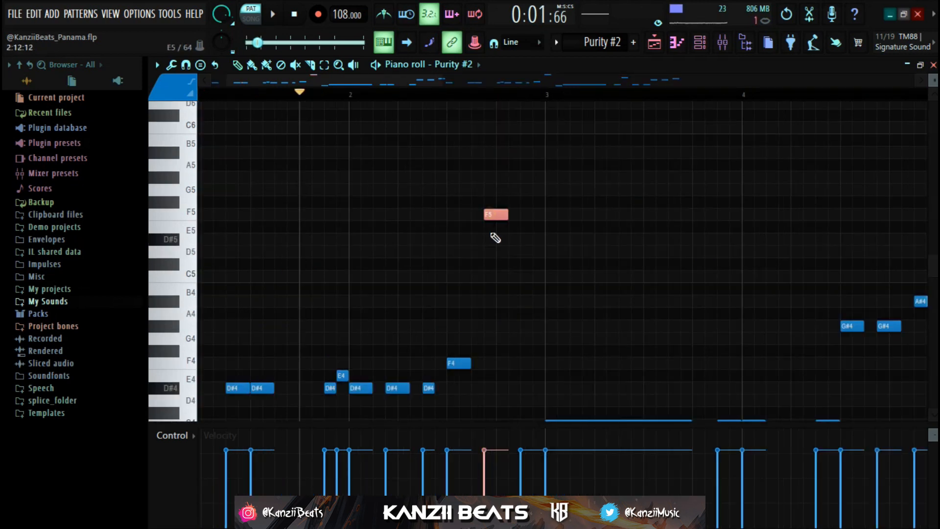
{"action": "key", "text": "ctrl+Down"}
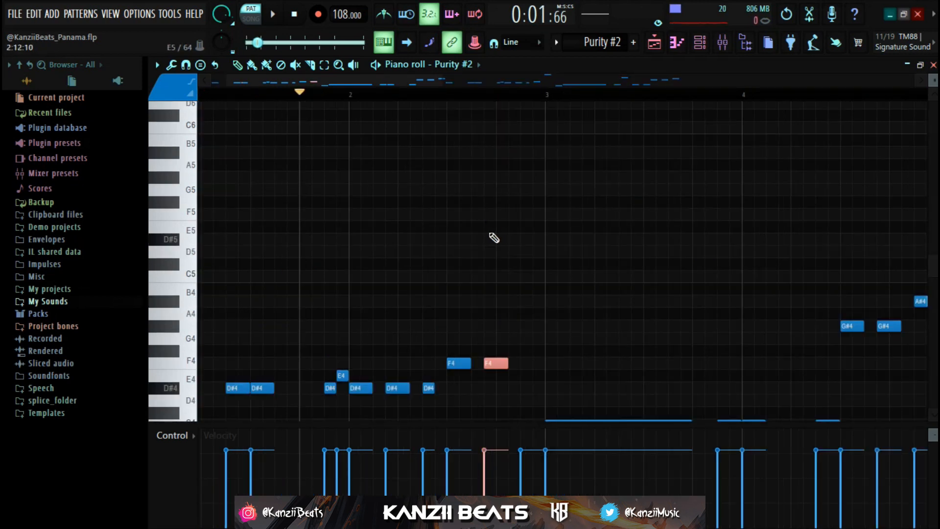
{"action": "key", "text": "ctrl+Up"}
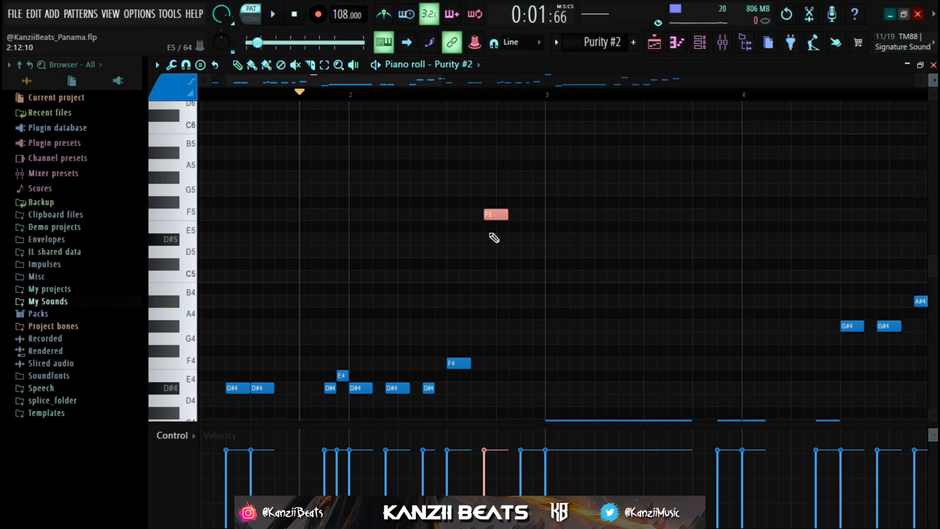
{"action": "key", "text": "ctrl+Down"}
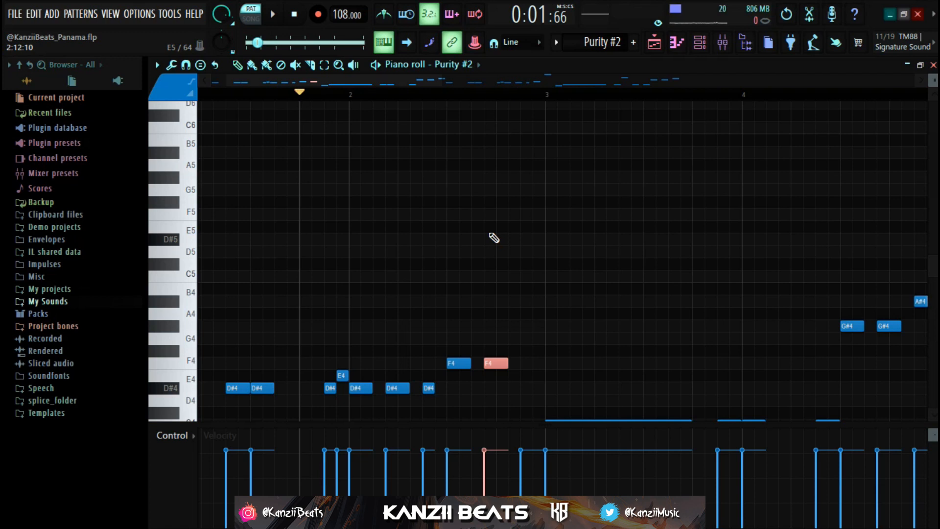
{"action": "key", "text": "ctrl+Up"}
Play the bass pattern on from bar 1 and follow its notes through the first five bars
{"action": "scroll", "coordinate": [495, 238], "scroll_direction": "down", "scroll_amount": 2}
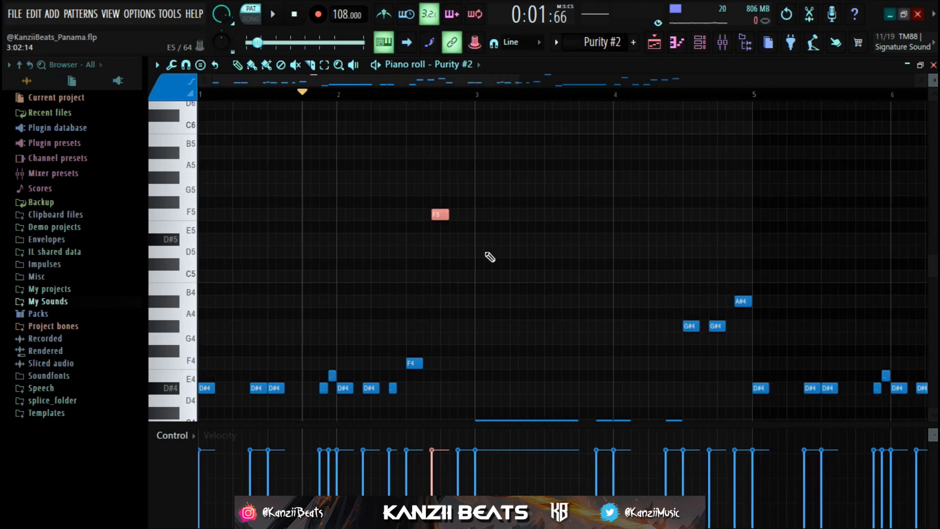
{"action": "key", "text": "space"}
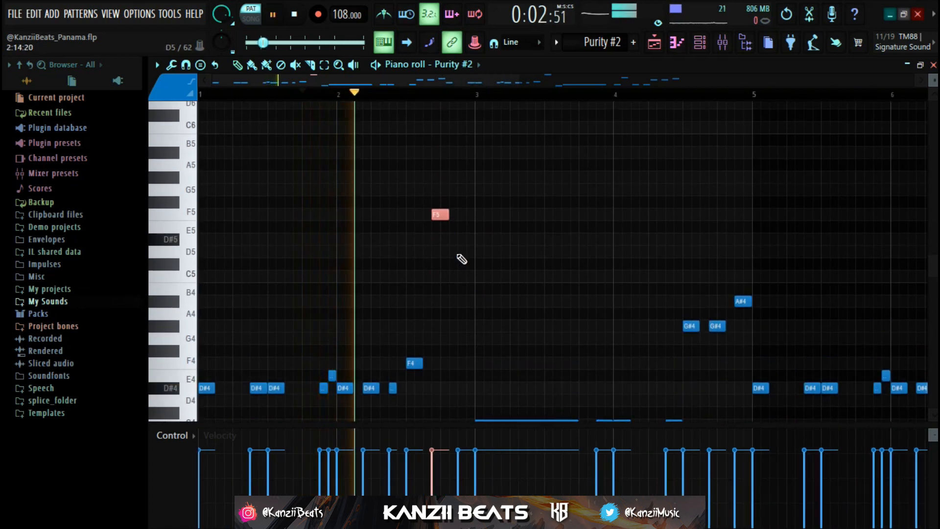
{"action": "scroll", "coordinate": [458, 259], "scroll_direction": "down", "scroll_amount": 1}
{"action": "scroll", "coordinate": [436, 256], "scroll_direction": "down", "scroll_amount": 2}
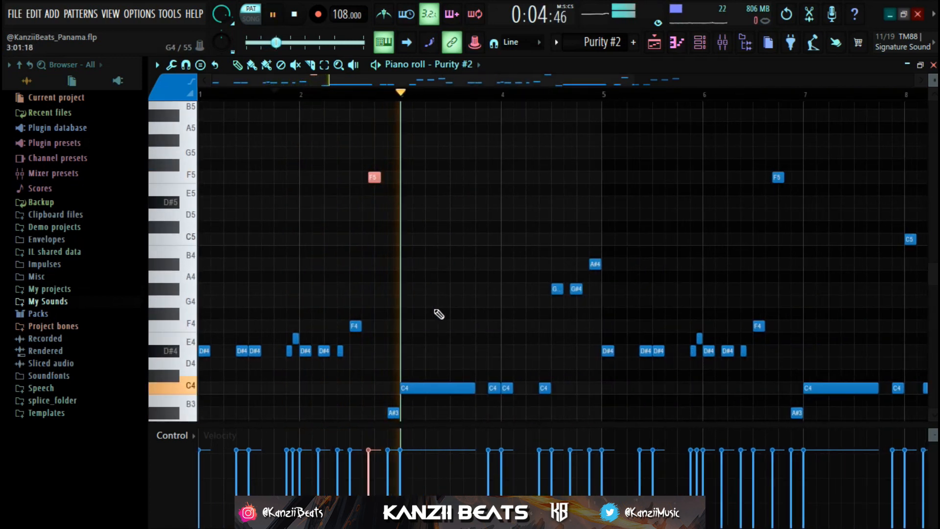
{"action": "scroll", "coordinate": [508, 235], "scroll_direction": "down", "scroll_amount": 3}
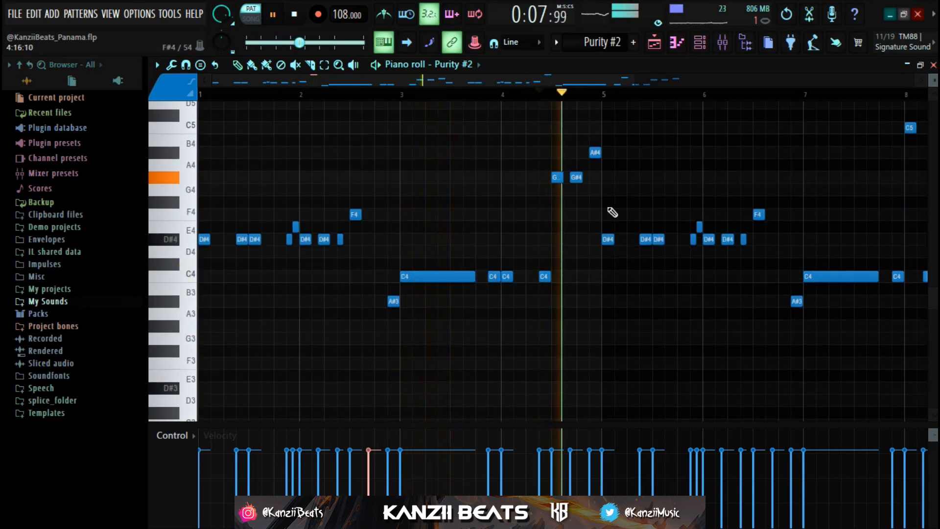
{"action": "scroll", "coordinate": [624, 213], "scroll_direction": "down", "scroll_amount": 1}
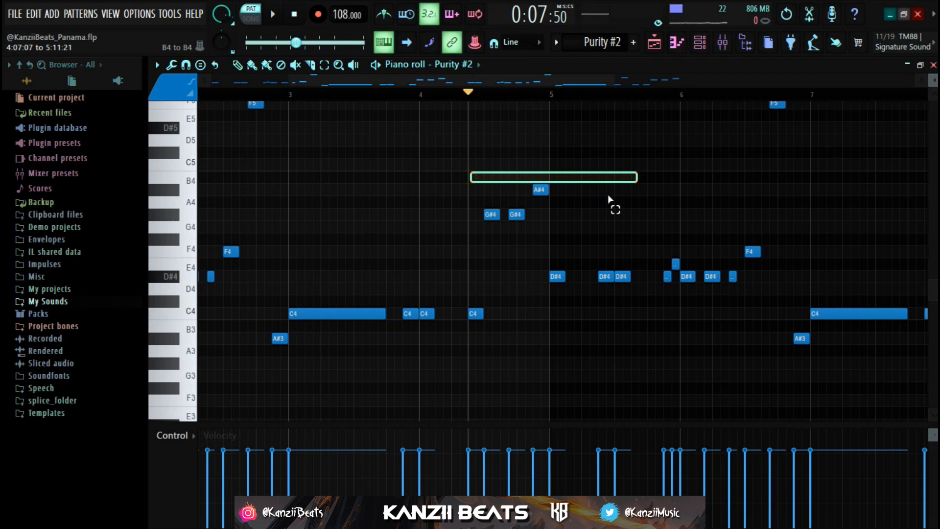
Select the repeated D#4 to F4 notes in bars 5 and 6, and play the pattern from bar 4 and from bar 7
{"action": "left_click_drag", "start_coordinate": [609, 198], "coordinate": [679, 308]}
{"action": "scroll", "coordinate": [540, 251], "scroll_direction": "down", "scroll_amount": 2}
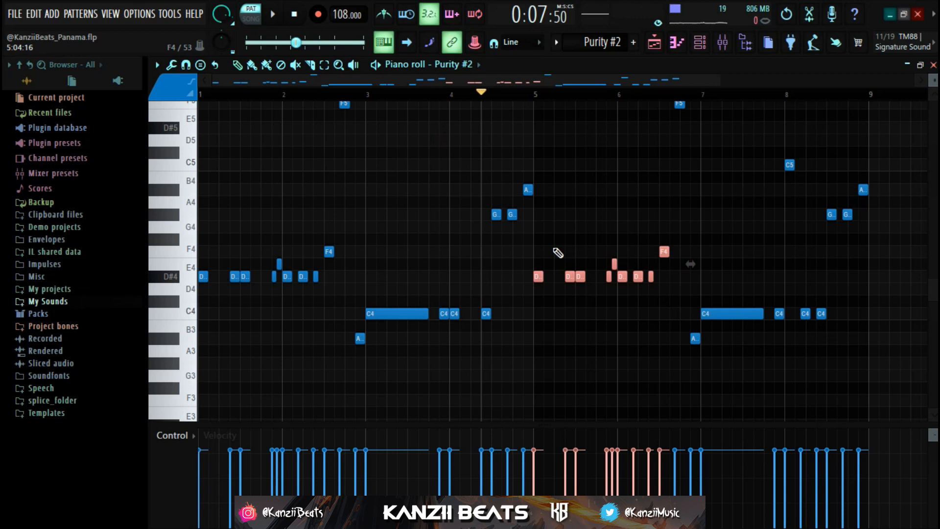
{"action": "key", "text": "space"}
{"action": "scroll", "coordinate": [560, 254], "scroll_direction": "down", "scroll_amount": 2}
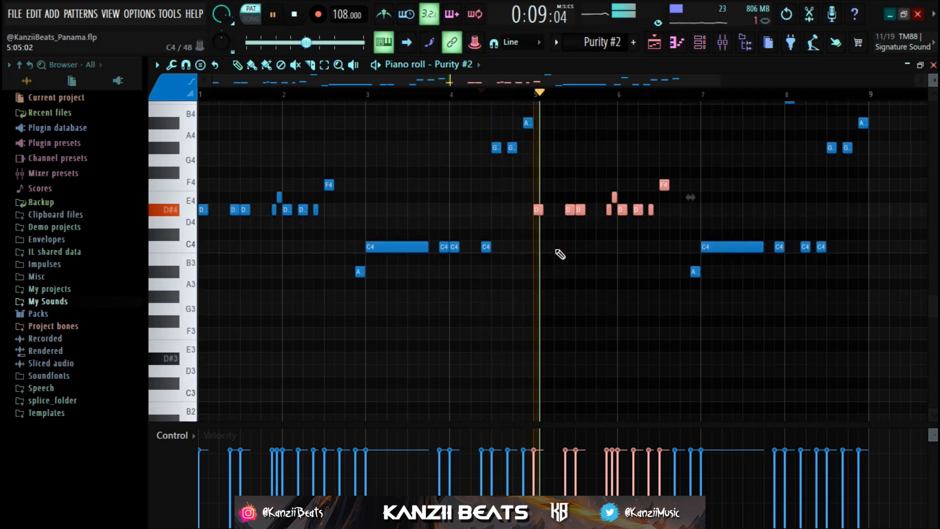
{"action": "scroll", "coordinate": [560, 254], "scroll_direction": "up", "scroll_amount": 3}
{"action": "key", "text": "space"}
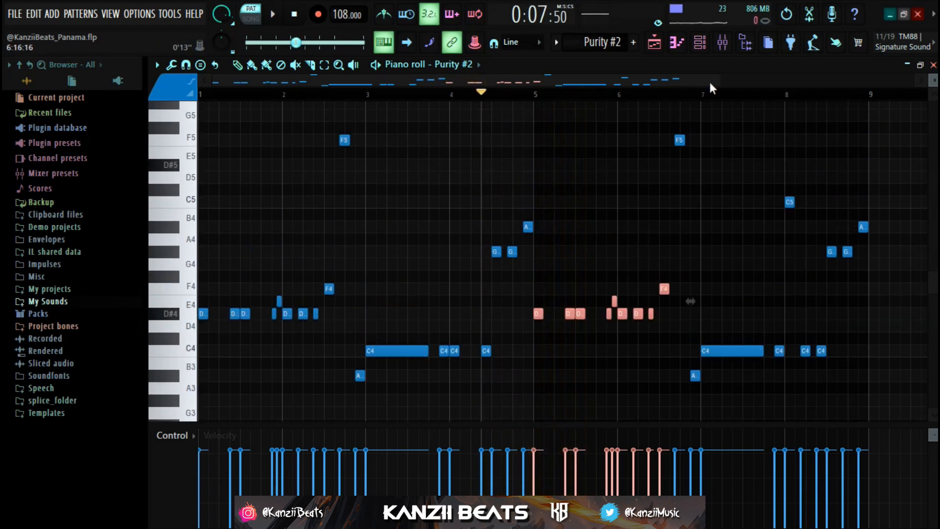
{"action": "left_click", "coordinate": [762, 95]}
{"action": "key", "text": "space"}
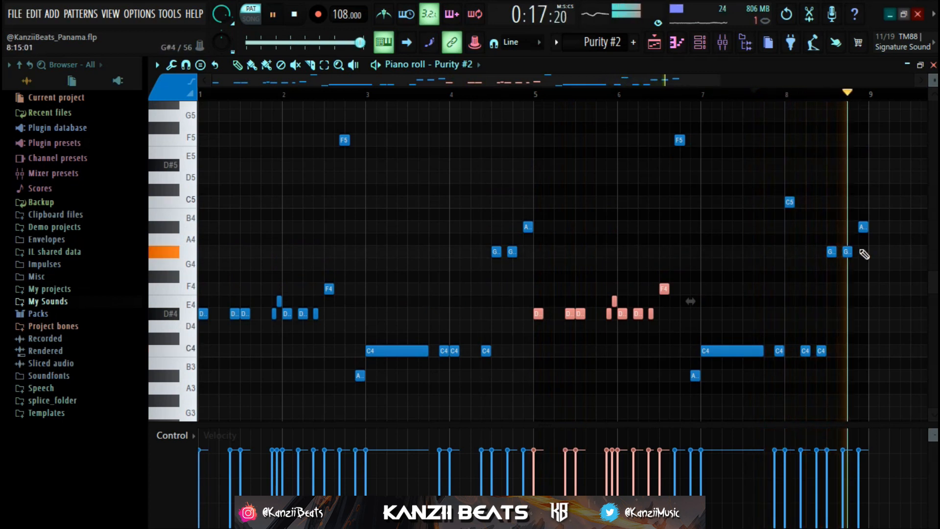
Stop playback and open the Sausage Fattener effect on the Purity #2 mixer track
{"action": "key", "text": "space"}
{"action": "left_click", "coordinate": [722, 42]}
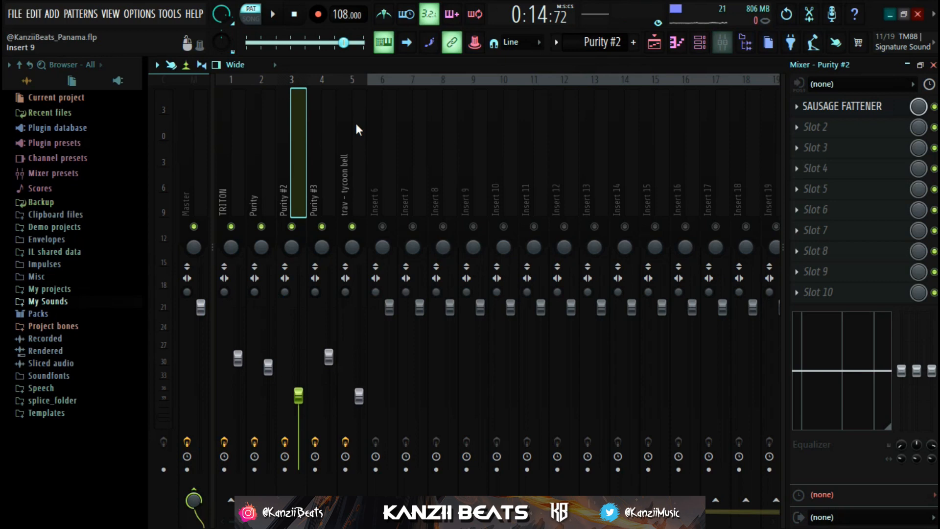
{"action": "left_click", "coordinate": [833, 107]}
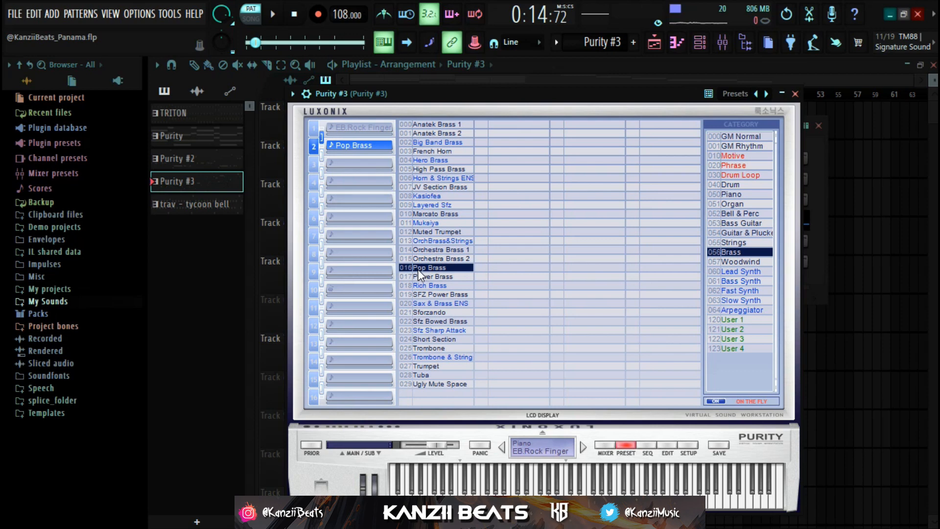
Close the Purity #3 instrument and open the Purity #3 channel's notes in the piano roll
{"action": "left_click", "coordinate": [784, 93]}
{"action": "left_click", "coordinate": [783, 93]}
{"action": "left_click", "coordinate": [795, 94]}
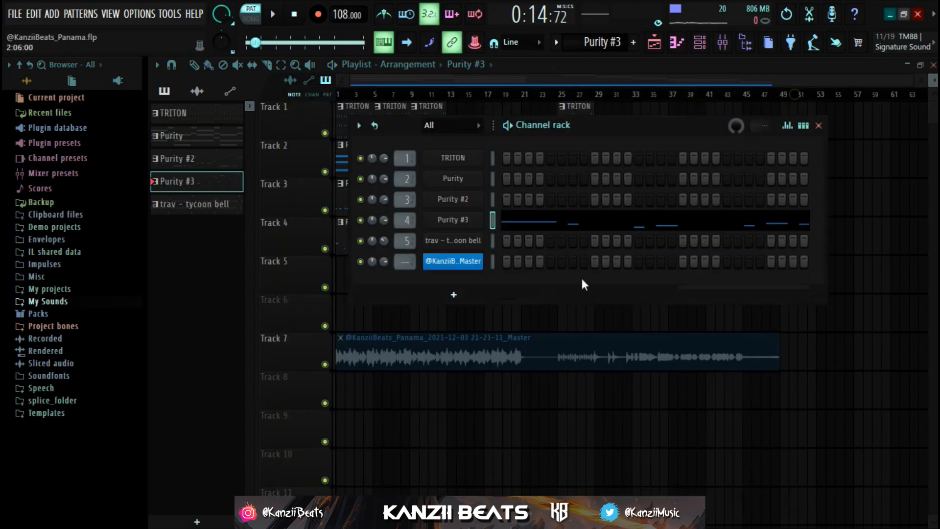
{"action": "left_click", "coordinate": [560, 223]}
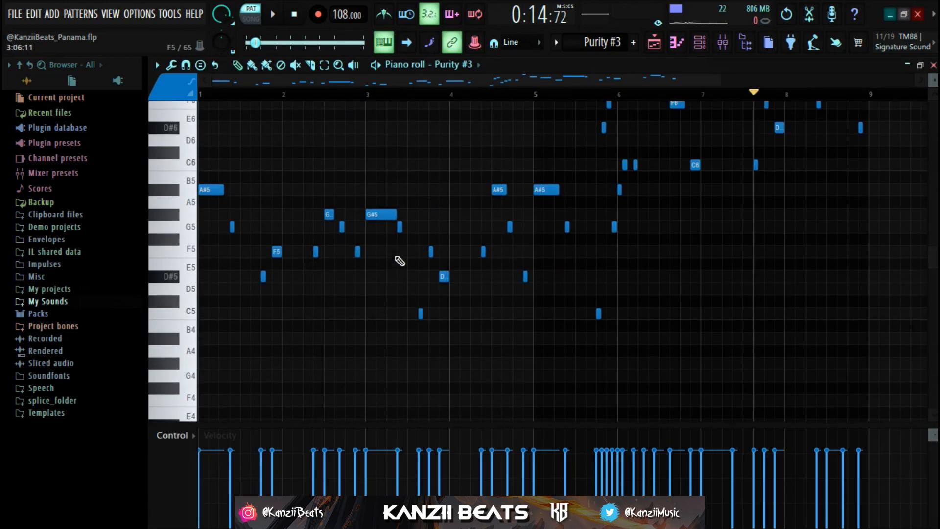
{"action": "scroll", "coordinate": [399, 262], "scroll_direction": "up", "scroll_amount": 3}
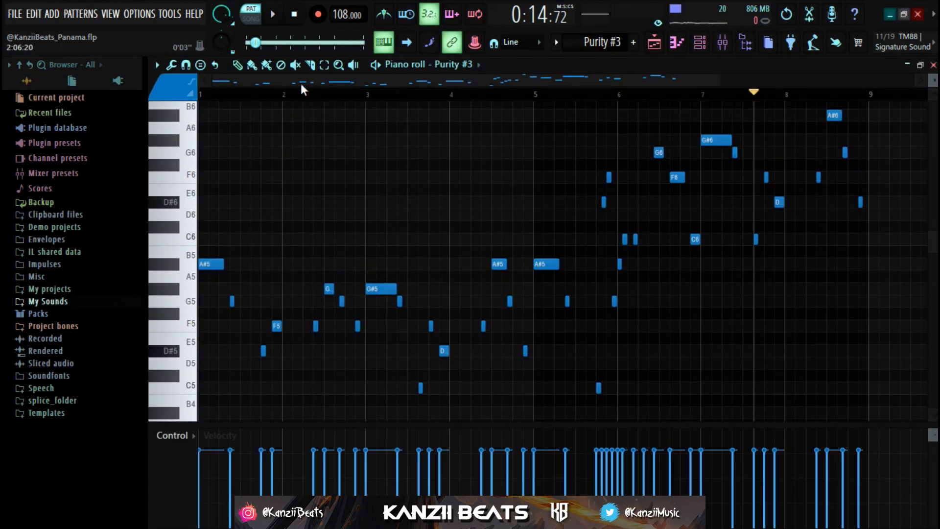
Play the Purity #3 melody from bar 1, follow its notes into bar 8, and stop playback
{"action": "key", "text": "space"}
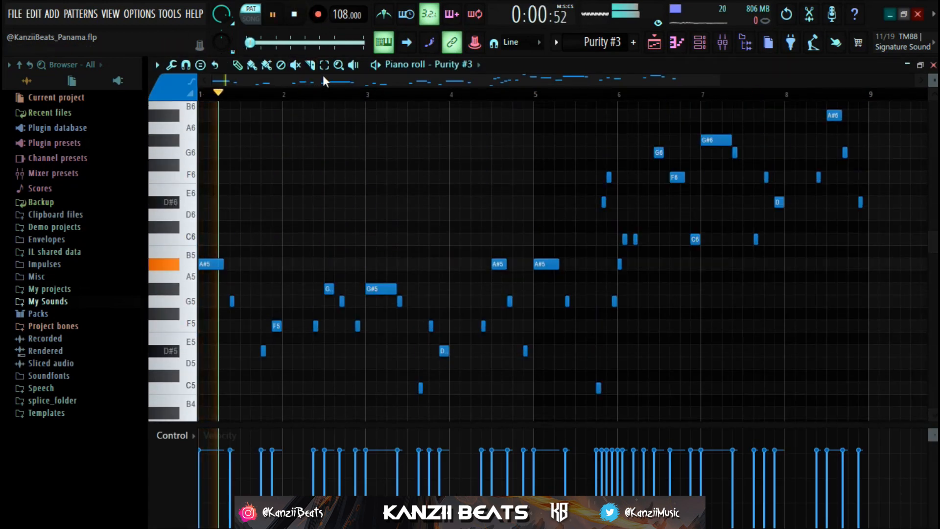
{"action": "scroll", "coordinate": [264, 215], "scroll_direction": "down", "scroll_amount": 3}
{"action": "scroll", "coordinate": [264, 216], "scroll_direction": "up", "scroll_amount": 3}
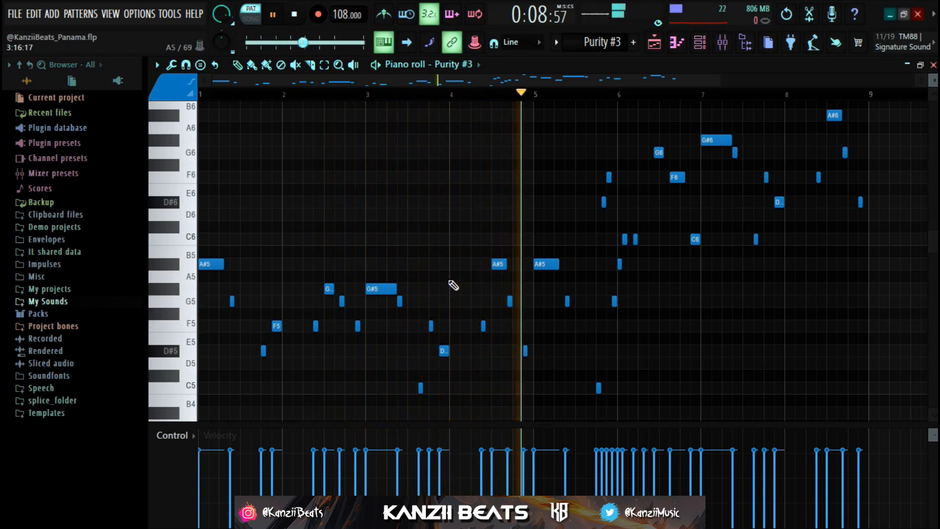
{"action": "scroll", "coordinate": [553, 284], "scroll_direction": "down", "scroll_amount": 1}
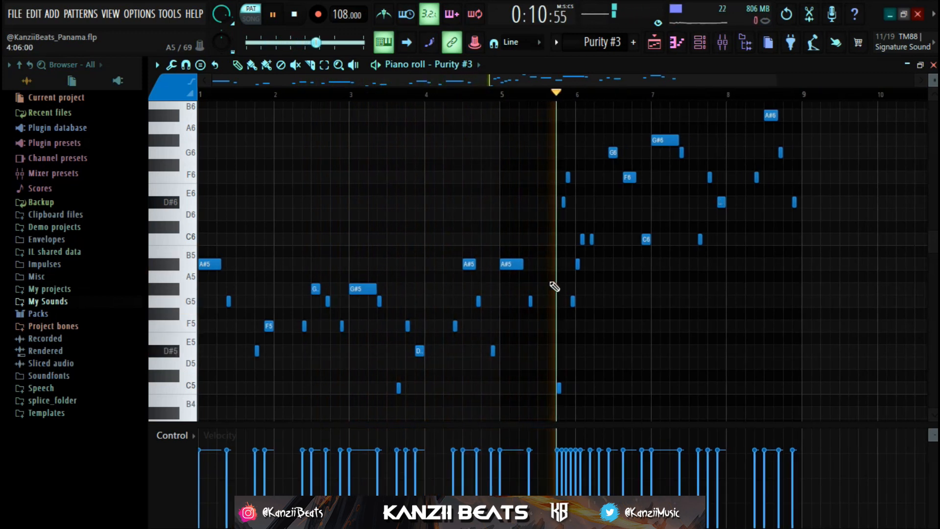
{"action": "scroll", "coordinate": [616, 283], "scroll_direction": "up", "scroll_amount": 1}
{"action": "scroll", "coordinate": [629, 287], "scroll_direction": "up", "scroll_amount": 2}
{"action": "scroll", "coordinate": [669, 292], "scroll_direction": "down", "scroll_amount": 2}
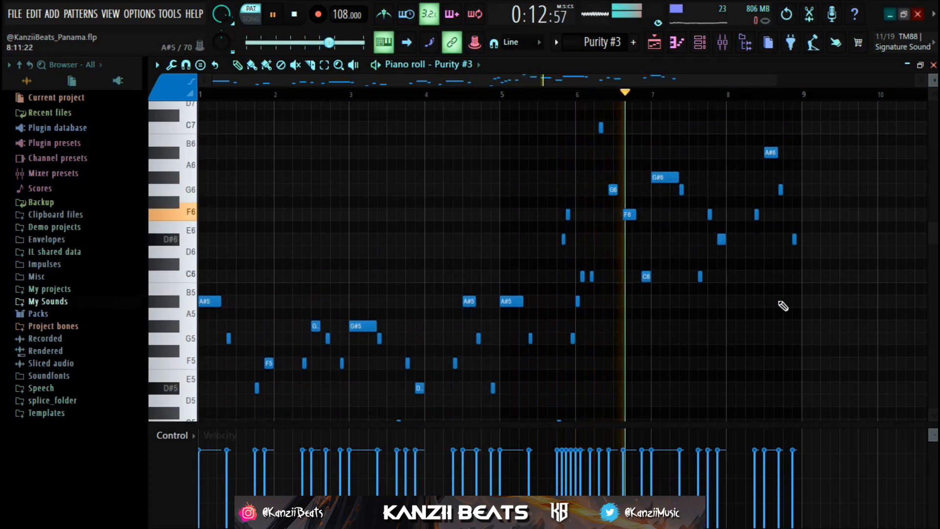
{"action": "scroll", "coordinate": [784, 306], "scroll_direction": "down", "scroll_amount": 1}
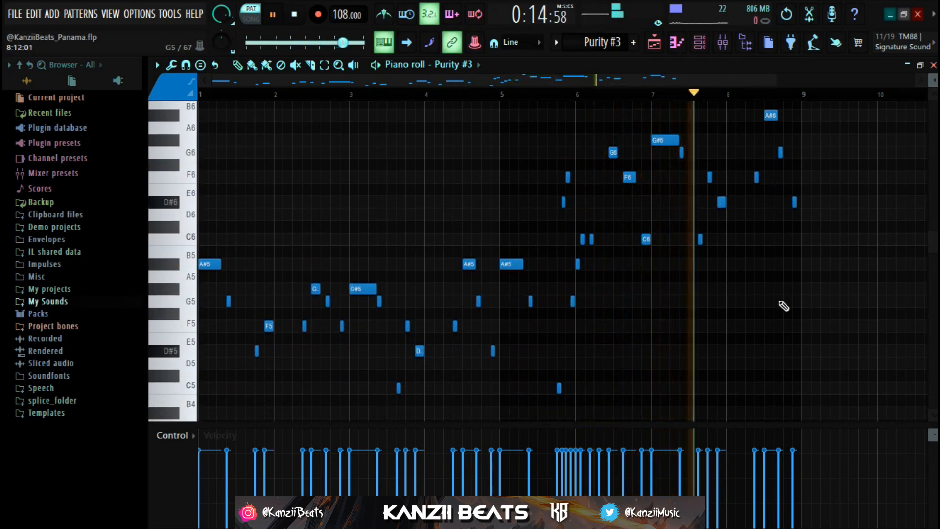
{"action": "scroll", "coordinate": [784, 306], "scroll_direction": "up", "scroll_amount": 1}
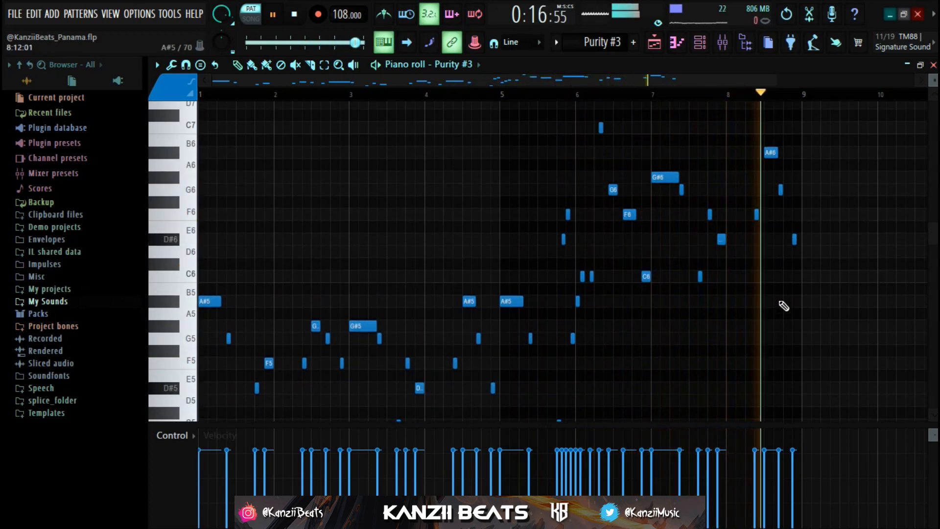
{"action": "scroll", "coordinate": [784, 306], "scroll_direction": "down", "scroll_amount": 1}
{"action": "key", "text": "space"}
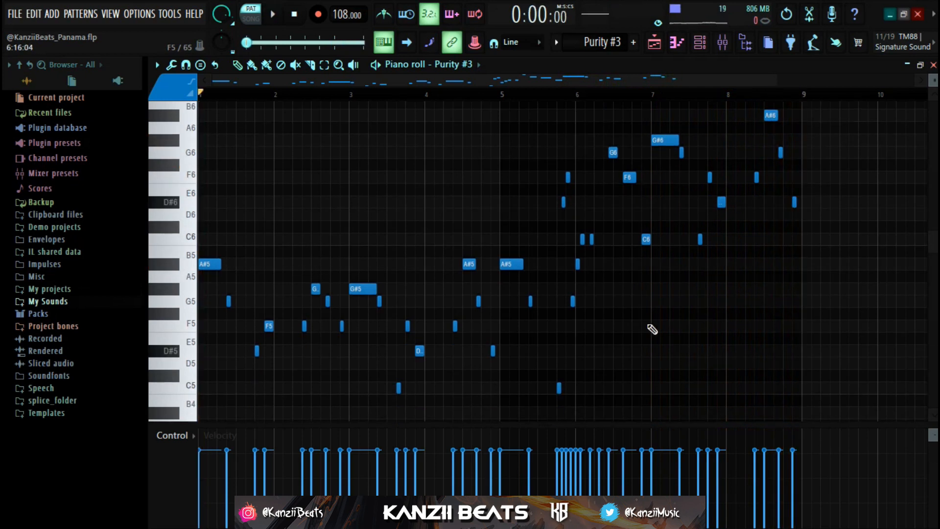
Examine the Purity #3 melody notes with playback stopped, comparing the opening four bars with the higher notes from bar 5 on
{"action": "scroll", "coordinate": [652, 331], "scroll_direction": "up", "scroll_amount": 1}
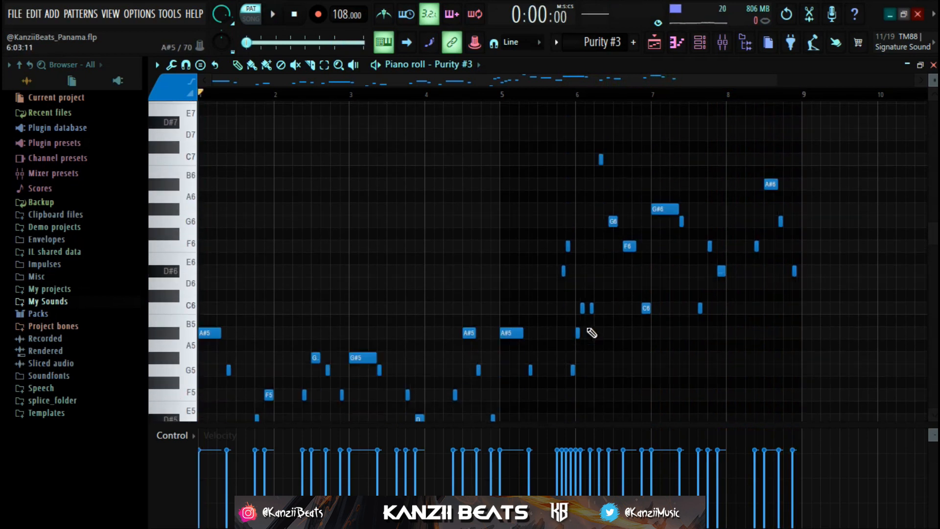
{"action": "scroll", "coordinate": [431, 258], "scroll_direction": "down", "scroll_amount": 2}
{"action": "scroll", "coordinate": [372, 269], "scroll_direction": "up", "scroll_amount": 1}
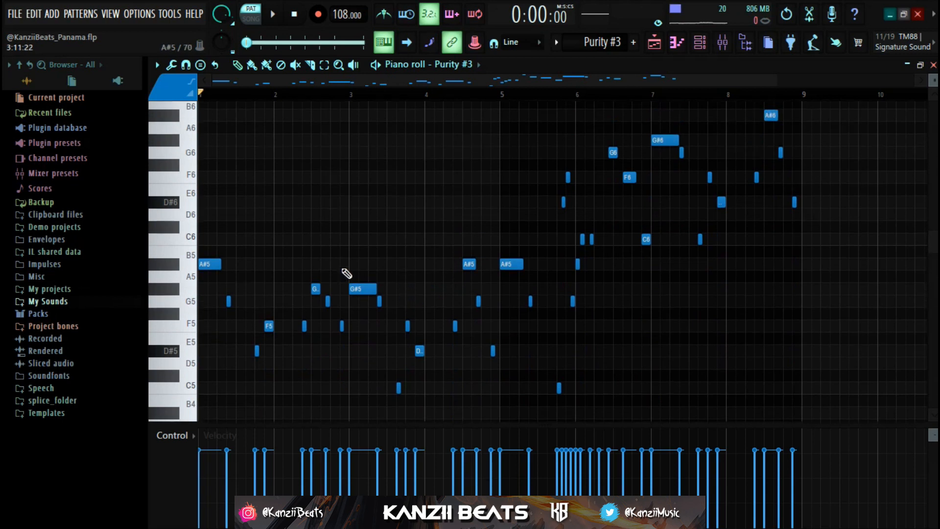
{"action": "scroll", "coordinate": [168, 312], "scroll_direction": "down", "scroll_amount": 1}
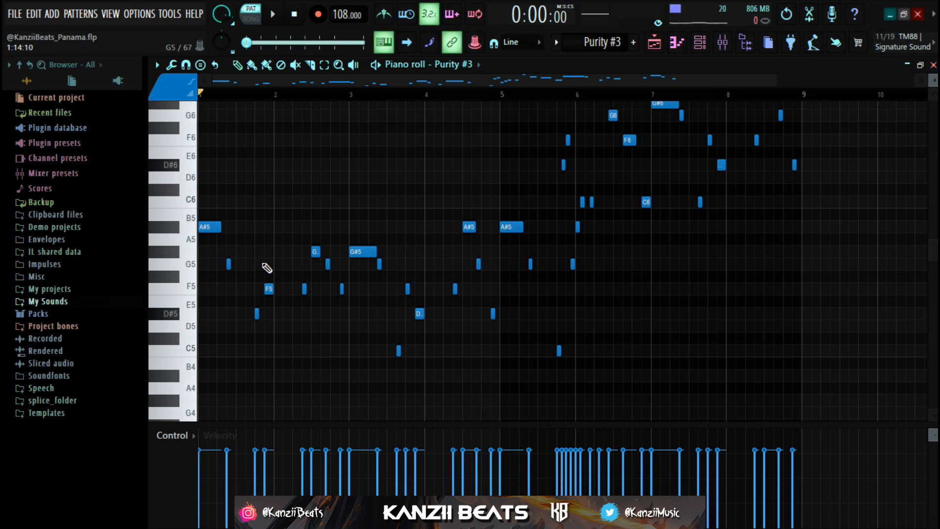
{"action": "scroll", "coordinate": [313, 249], "scroll_direction": "down", "scroll_amount": 2}
{"action": "scroll", "coordinate": [324, 248], "scroll_direction": "up", "scroll_amount": 1}
{"action": "scroll", "coordinate": [237, 279], "scroll_direction": "up", "scroll_amount": 2}
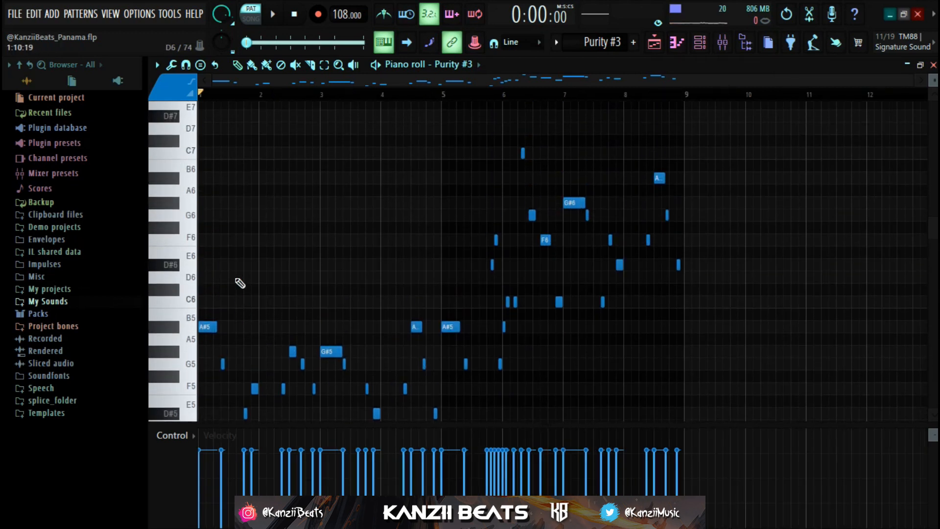
{"action": "scroll", "coordinate": [284, 263], "scroll_direction": "down", "scroll_amount": 1}
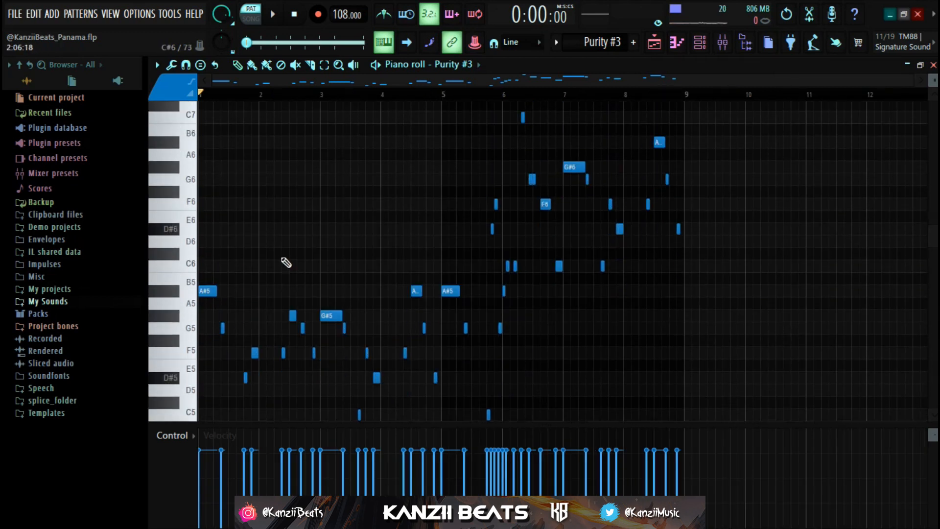
{"action": "scroll", "coordinate": [283, 263], "scroll_direction": "down", "scroll_amount": 2}
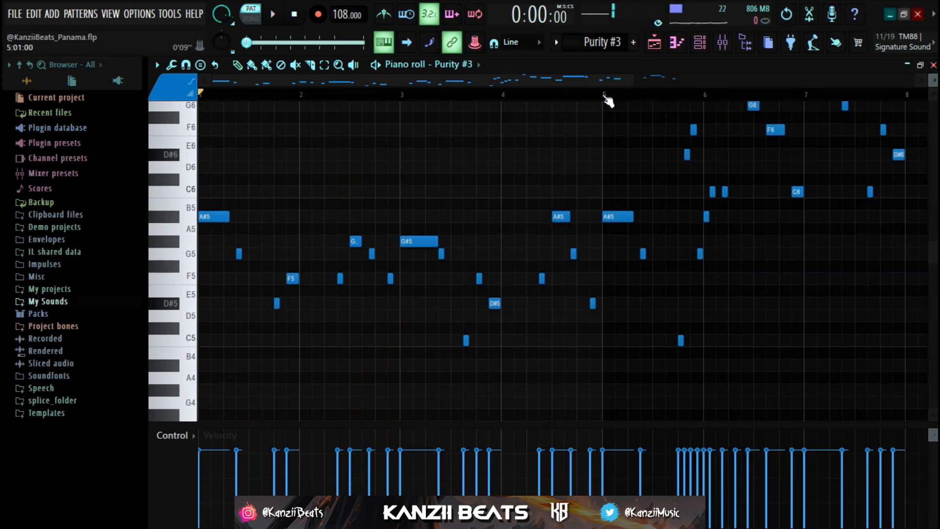
Set the playback position to bar 5 and select the melody notes in the first four bars
{"action": "left_click", "coordinate": [604, 96]}
{"action": "scroll", "coordinate": [552, 287], "scroll_direction": "down", "scroll_amount": 3}
{"action": "scroll", "coordinate": [557, 275], "scroll_direction": "up", "scroll_amount": 2}
{"action": "scroll", "coordinate": [512, 303], "scroll_direction": "up", "scroll_amount": 3}
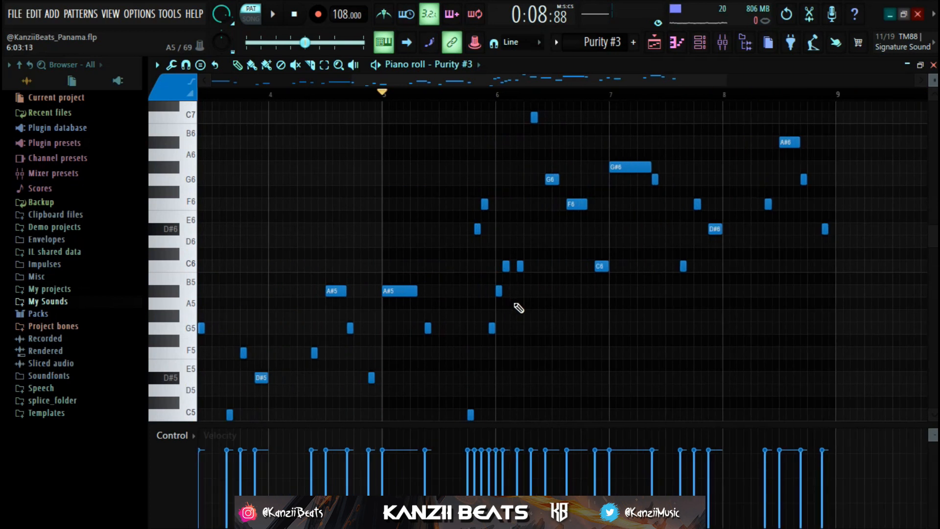
{"action": "scroll", "coordinate": [398, 308], "scroll_direction": "down", "scroll_amount": 2}
{"action": "scroll", "coordinate": [430, 387], "scroll_direction": "down", "scroll_amount": 3}
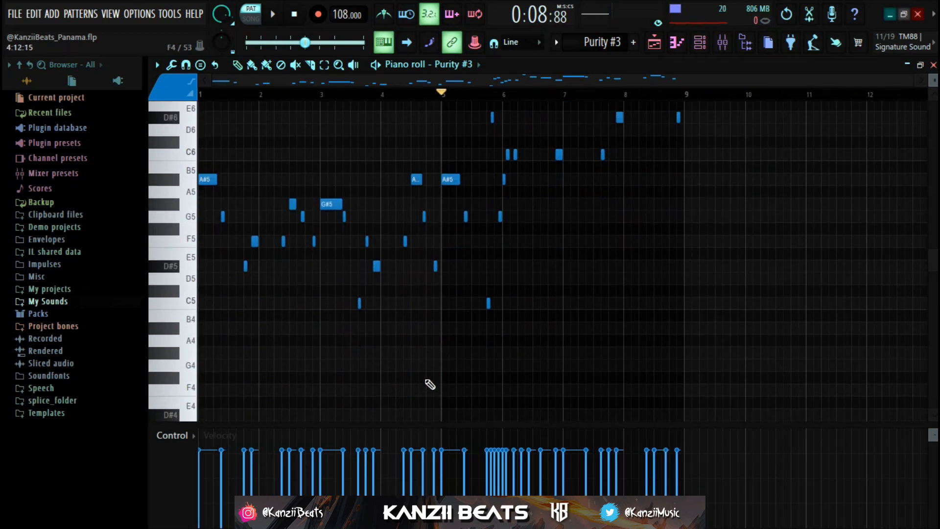
{"action": "left_click_drag", "start_coordinate": [437, 334], "coordinate": [245, 146]}
Play the melody from bar 5, follow its higher notes into bar 8, and stop playback
{"action": "scroll", "coordinate": [563, 238], "scroll_direction": "up", "scroll_amount": 2}
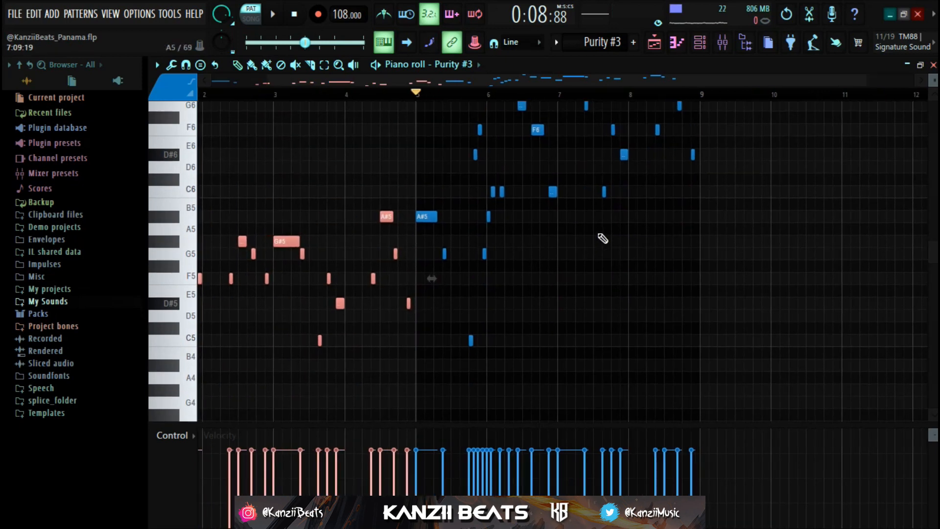
{"action": "scroll", "coordinate": [499, 252], "scroll_direction": "up", "scroll_amount": 3}
{"action": "key", "text": "space"}
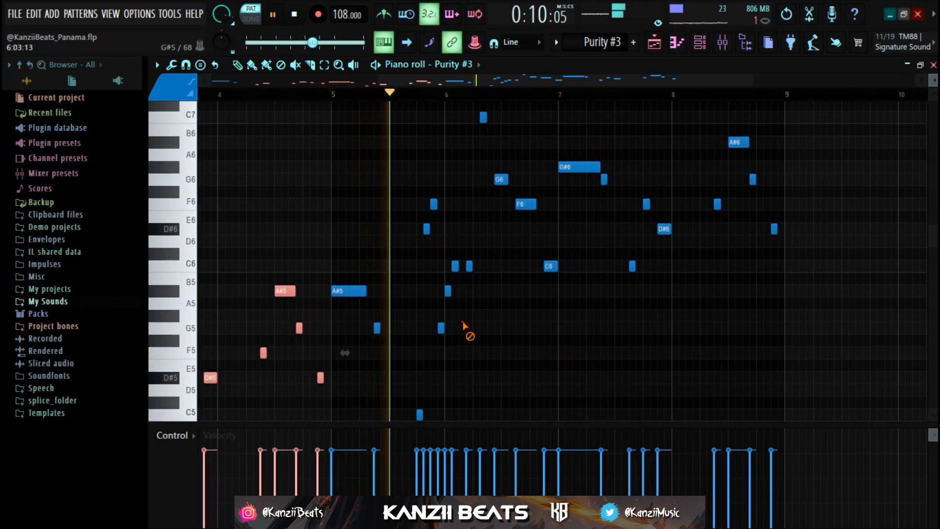
{"action": "scroll", "coordinate": [470, 327], "scroll_direction": "up", "scroll_amount": 3}
{"action": "scroll", "coordinate": [525, 320], "scroll_direction": "down", "scroll_amount": 4}
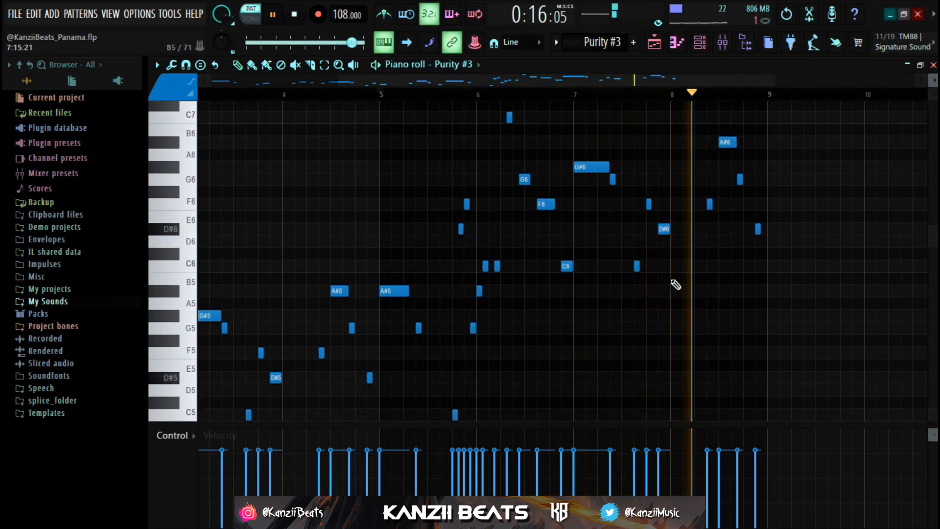
{"action": "scroll", "coordinate": [686, 286], "scroll_direction": "up", "scroll_amount": 3}
{"action": "key", "text": "space"}
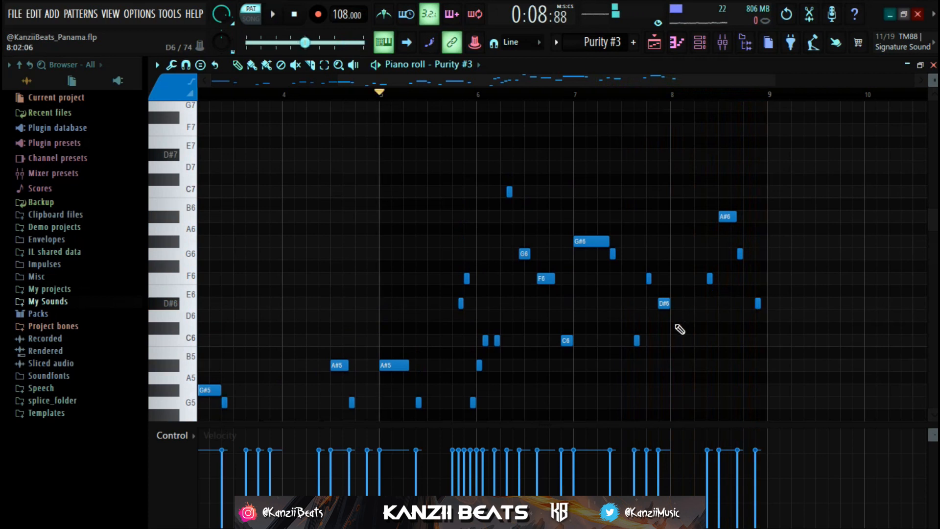
Examine the rising notes at the end of bar 5, and return the piano roll to bar 1
{"action": "scroll", "coordinate": [678, 328], "scroll_direction": "down", "scroll_amount": 2}
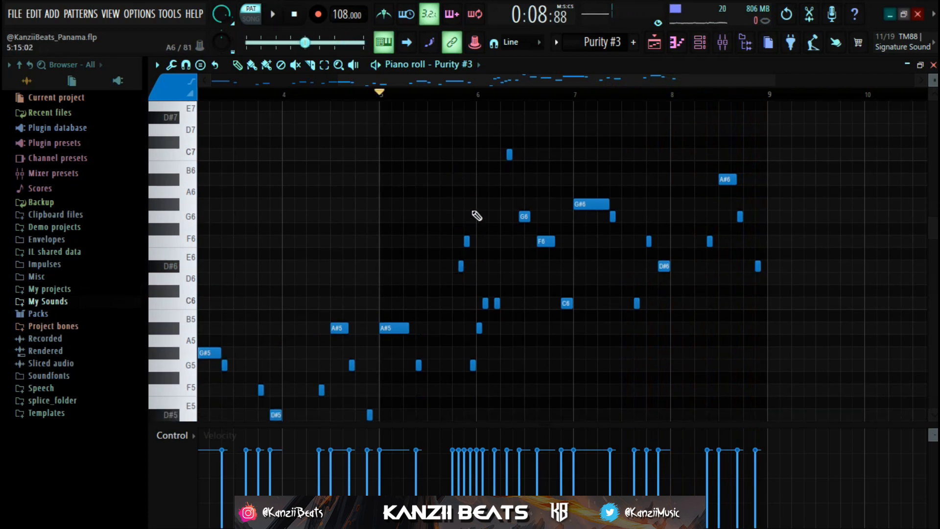
{"action": "scroll", "coordinate": [479, 308], "scroll_direction": "down", "scroll_amount": 5}
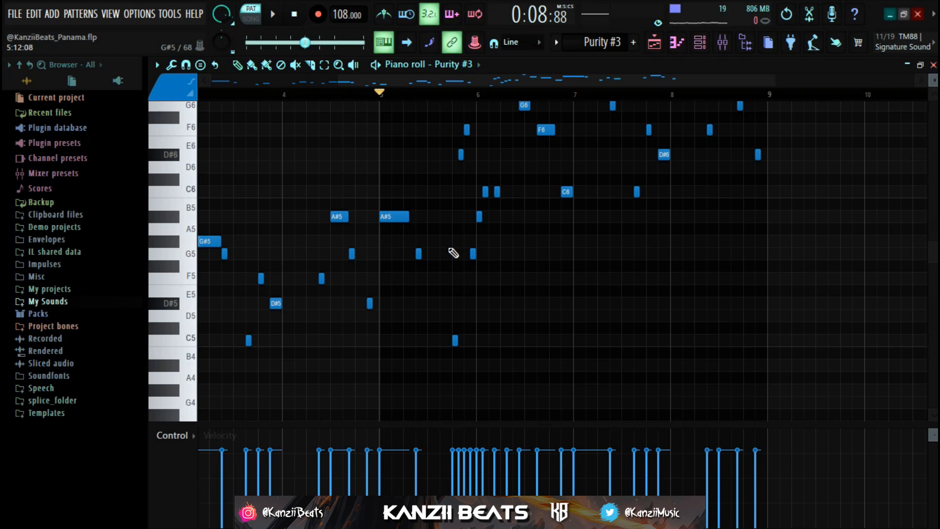
{"action": "key", "text": "space"}
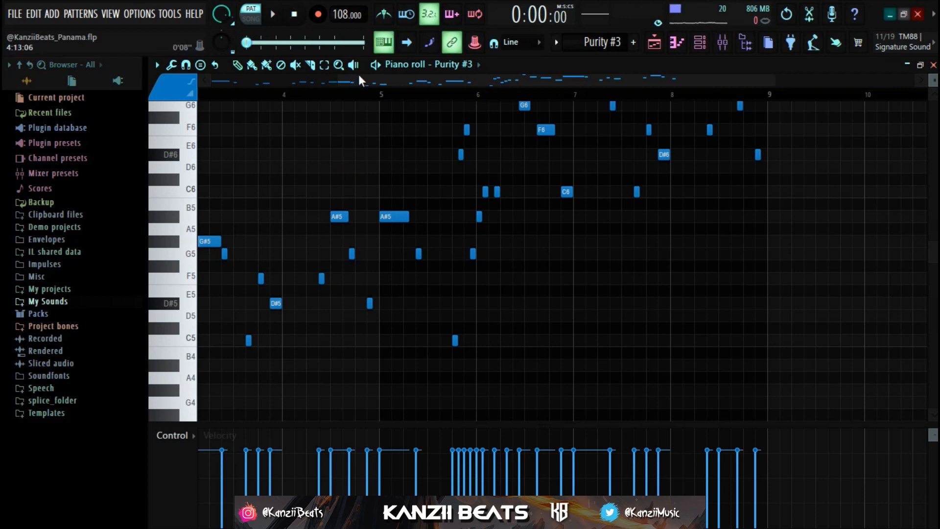
{"action": "left_click_drag", "start_coordinate": [353, 79], "coordinate": [200, 88]}
{"action": "scroll", "coordinate": [435, 220], "scroll_direction": "up", "scroll_amount": 3}
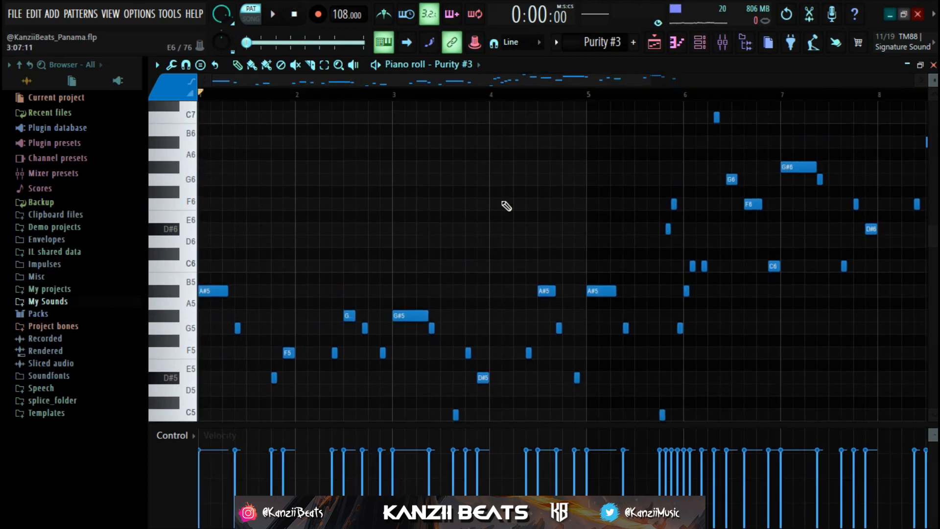
Inspect the Fruity Parametric EQ 2 and Fruity Reeverb 2 settings on the Purity #3 mixer track, and close both effects
{"action": "left_click", "coordinate": [723, 43]}
{"action": "left_click", "coordinate": [880, 108]}
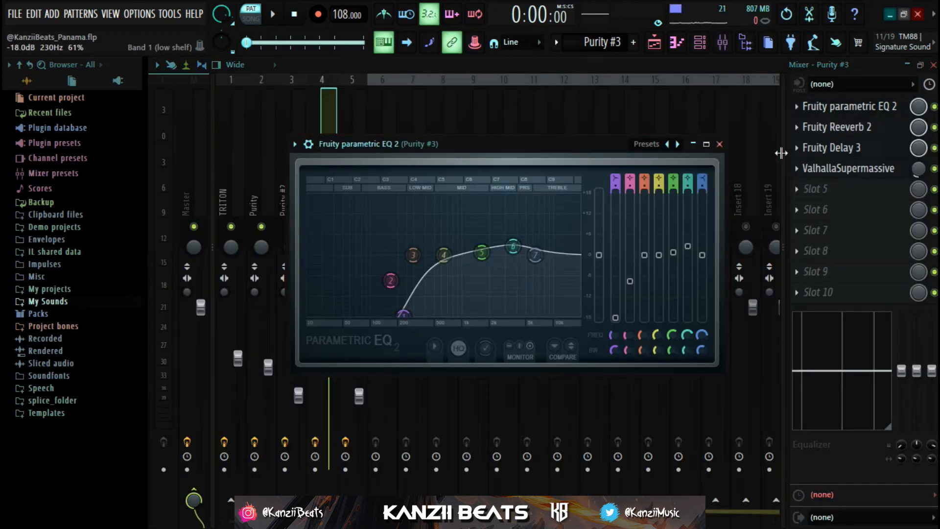
{"action": "left_click", "coordinate": [856, 108]}
{"action": "left_click", "coordinate": [855, 128]}
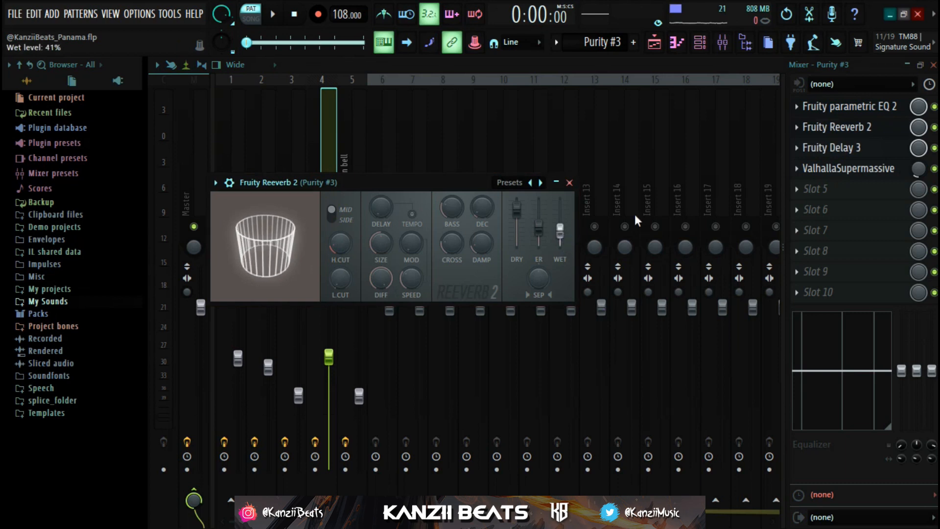
{"action": "left_click", "coordinate": [828, 127]}
Inspect the Fruity Delay 3 and ValhallaSupermassive settings on the Purity #3 mixer track, close both, and play the pattern
{"action": "left_click", "coordinate": [855, 148]}
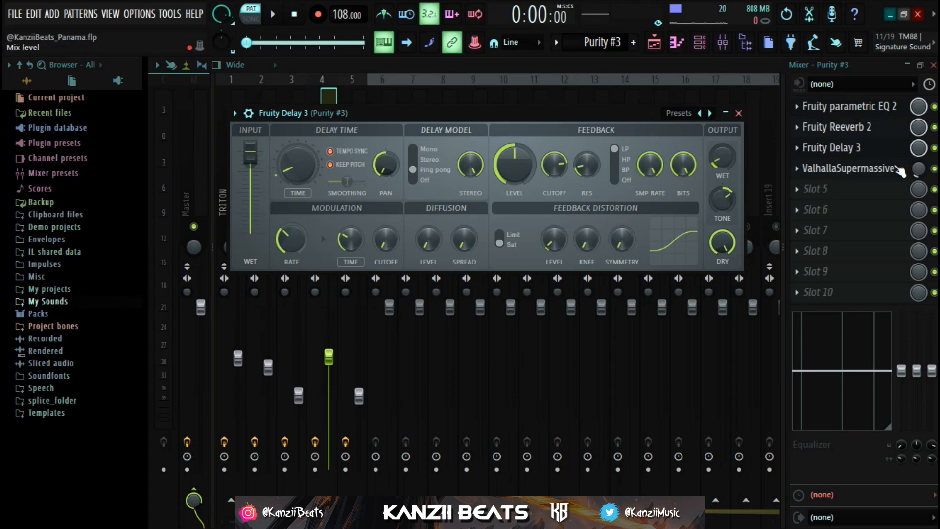
{"action": "left_click", "coordinate": [855, 148]}
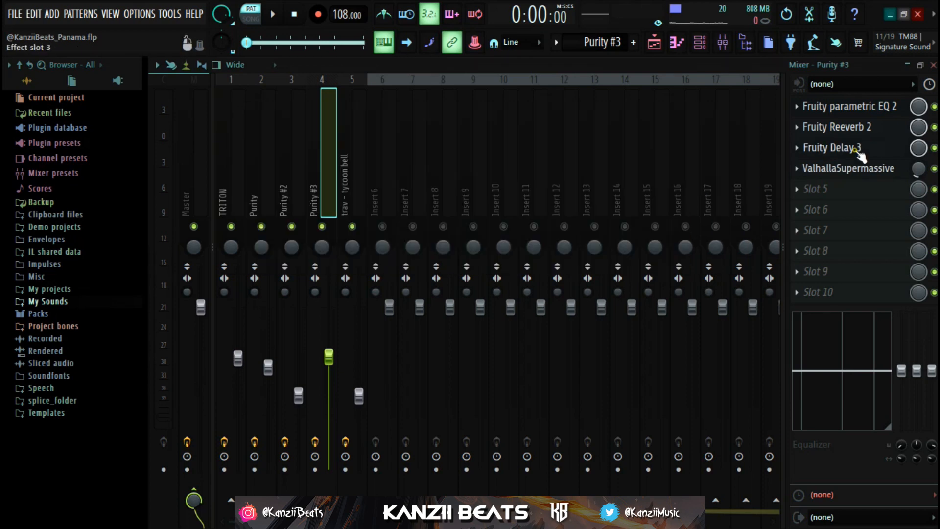
{"action": "left_click", "coordinate": [851, 171]}
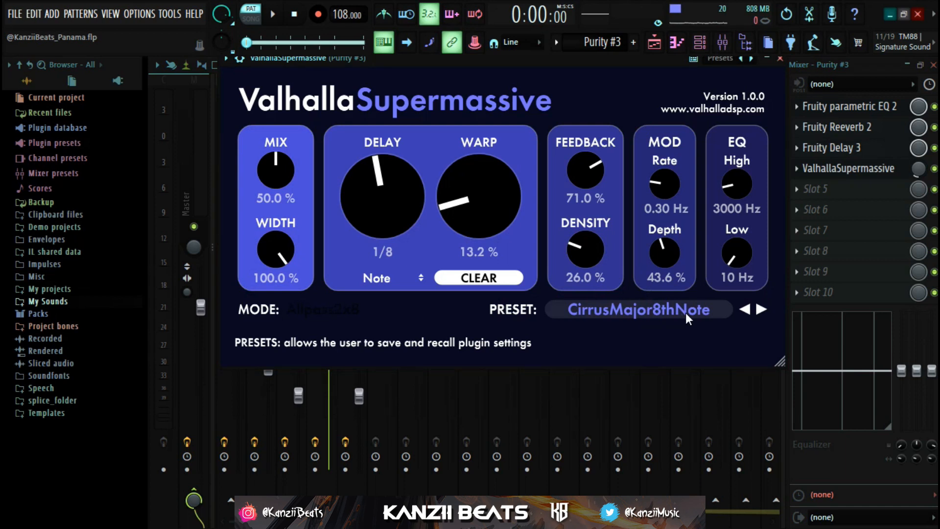
{"action": "left_click_drag", "start_coordinate": [492, 57], "coordinate": [482, 89]}
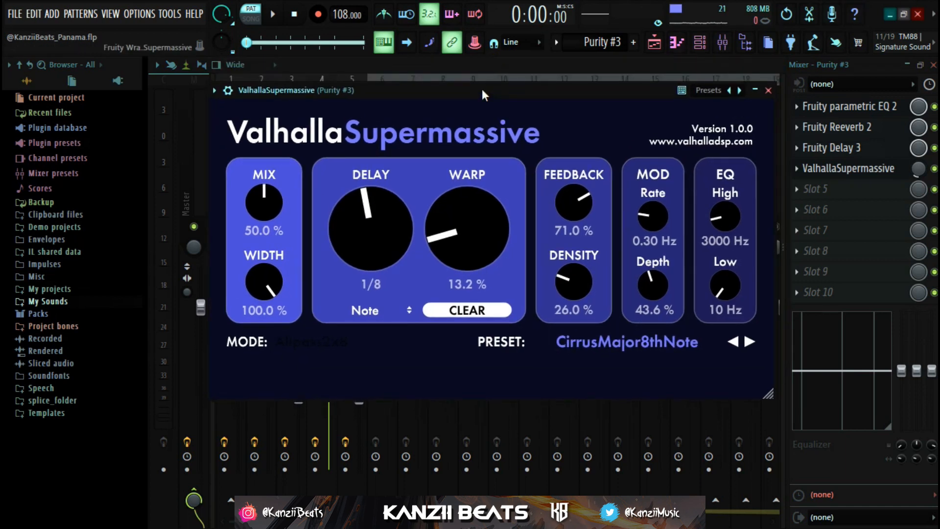
{"action": "left_click", "coordinate": [768, 91]}
{"action": "key", "text": "space"}
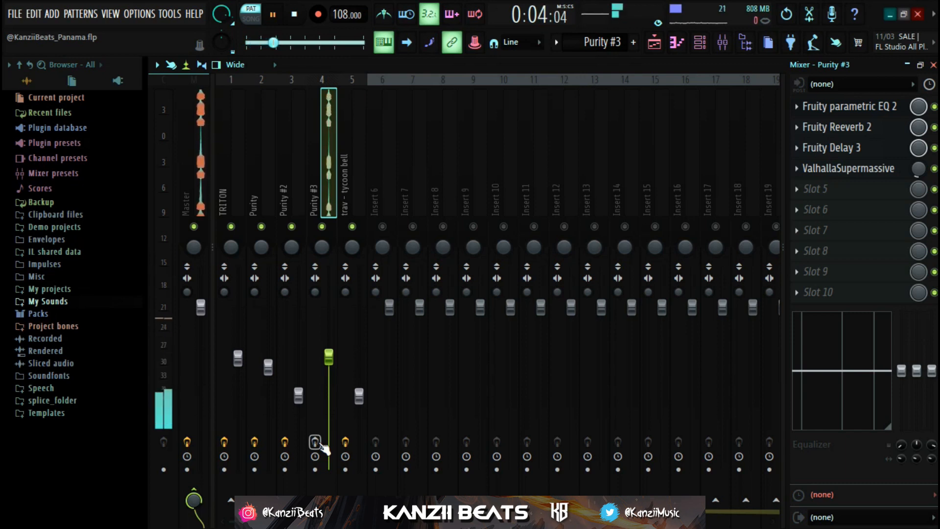
Re-enable the effects on the Purity #3 mixer track and replay the pattern with them
{"action": "key", "text": "space"}
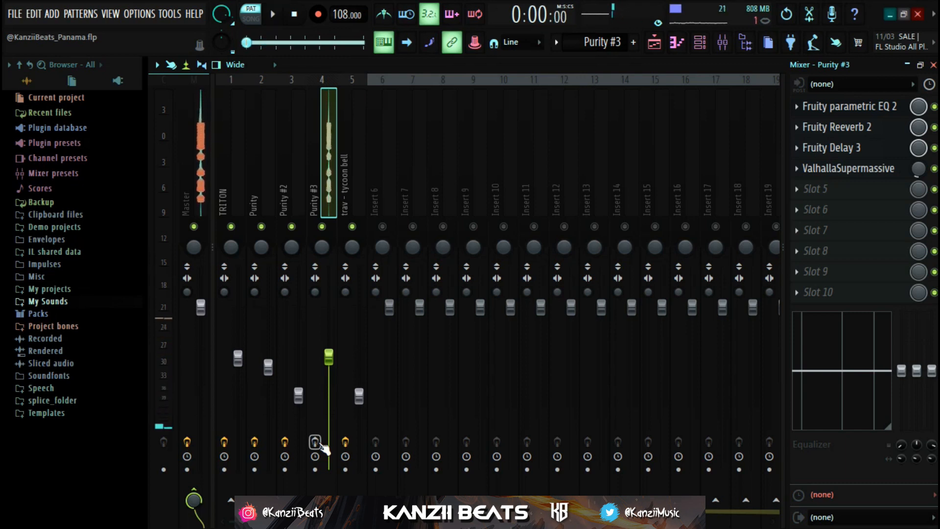
{"action": "left_click", "coordinate": [320, 443]}
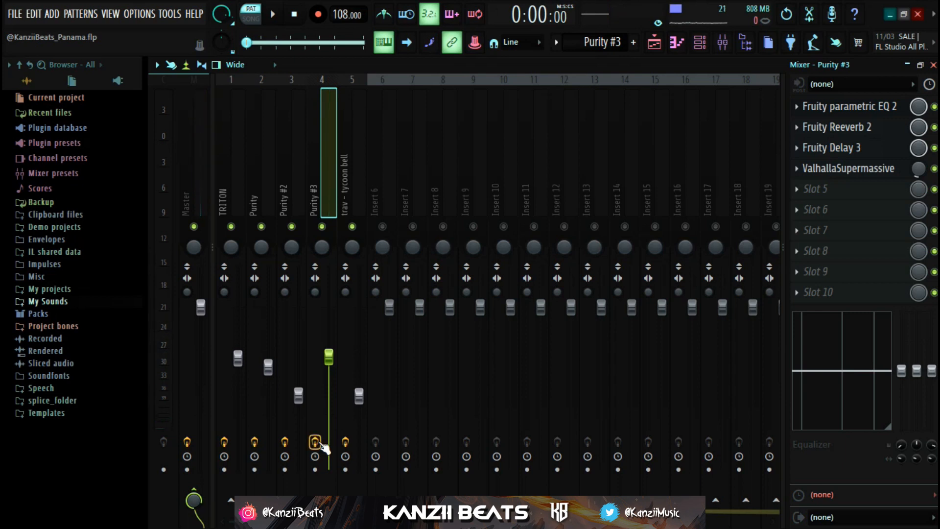
{"action": "key", "text": "space"}
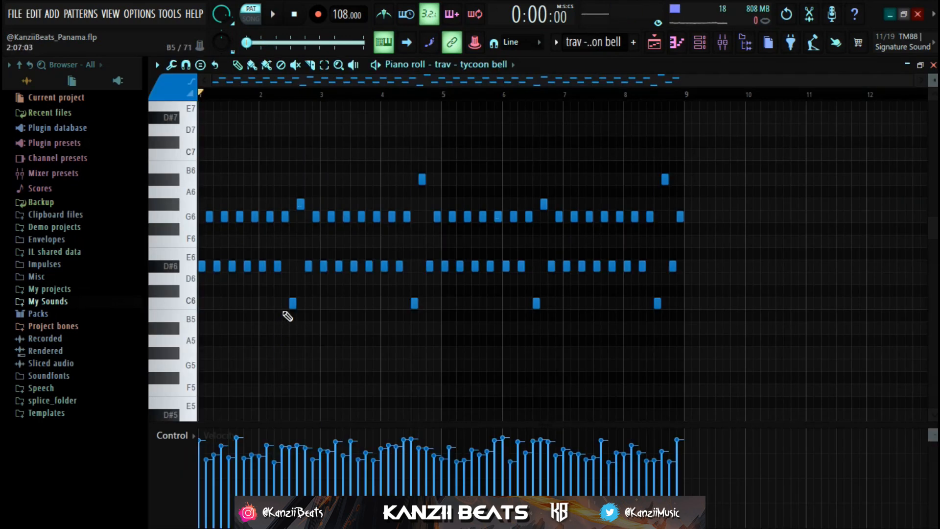
Inspect the trav - tycoon bell channel's sampler settings and return to its piano roll
{"action": "left_click", "coordinate": [701, 42]}
{"action": "left_click", "coordinate": [453, 240]}
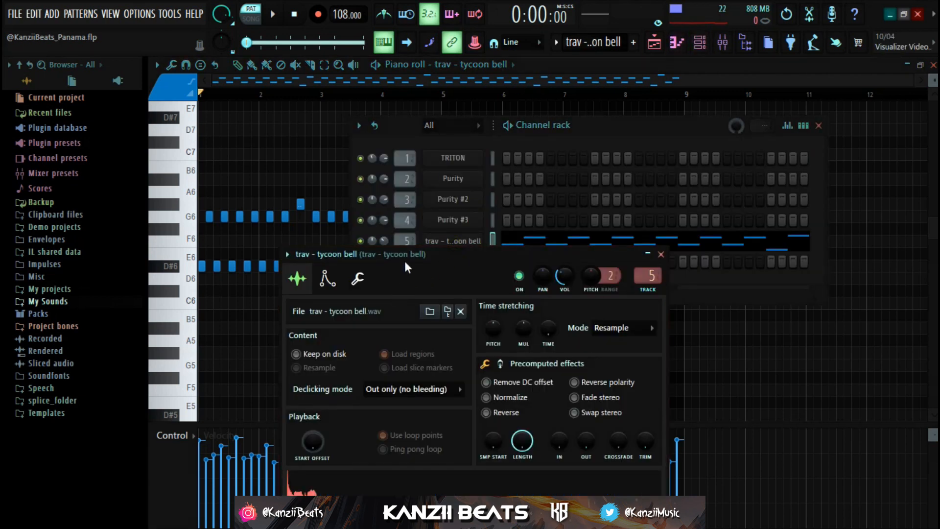
{"action": "left_click_drag", "start_coordinate": [405, 252], "coordinate": [399, 238]}
{"action": "left_click", "coordinate": [293, 130]}
{"action": "scroll", "coordinate": [280, 205], "scroll_direction": "down", "scroll_amount": 2}
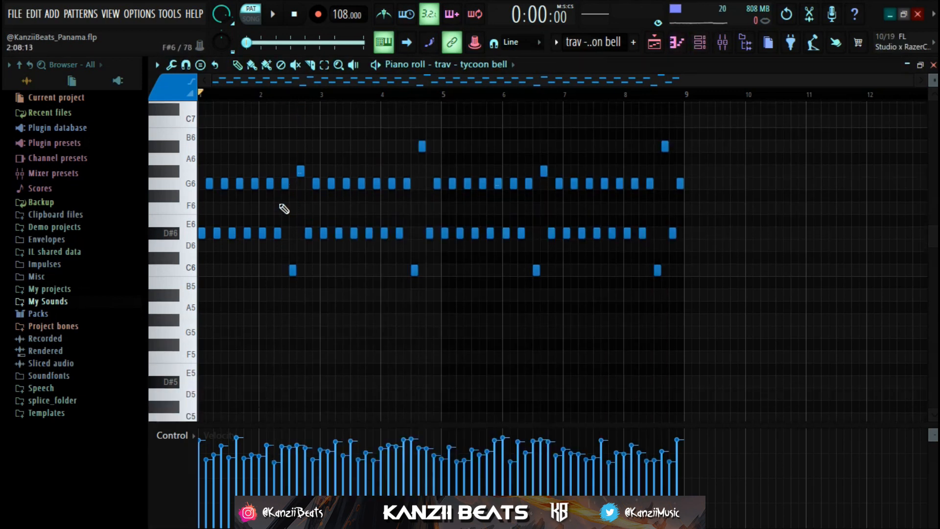
Play the trav - tycoon bell pattern, stop it, and examine its alternating notes in the piano roll
{"action": "scroll", "coordinate": [279, 209], "scroll_direction": "up", "scroll_amount": 3}
{"action": "scroll", "coordinate": [283, 212], "scroll_direction": "up", "scroll_amount": 1}
{"action": "key", "text": "space"}
{"action": "scroll", "coordinate": [283, 214], "scroll_direction": "down", "scroll_amount": 3}
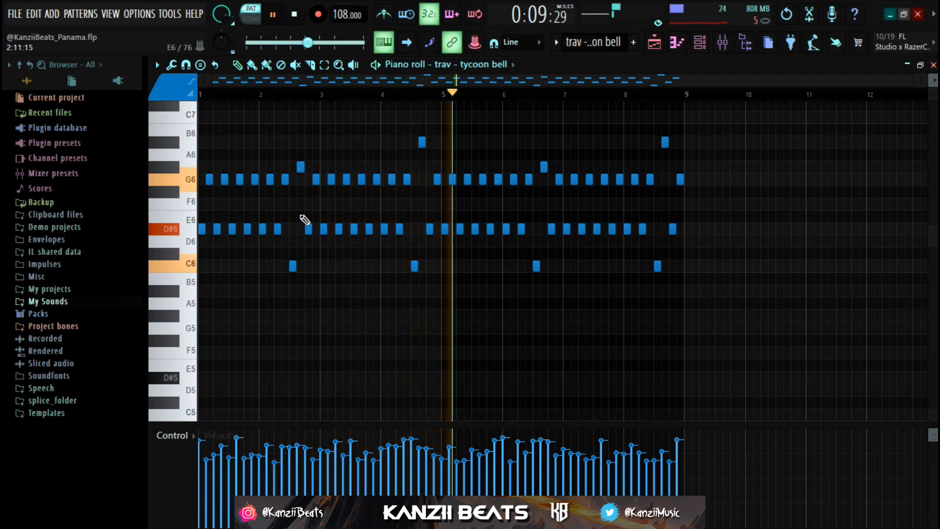
{"action": "key", "text": "space"}
{"action": "scroll", "coordinate": [471, 166], "scroll_direction": "up", "scroll_amount": 3}
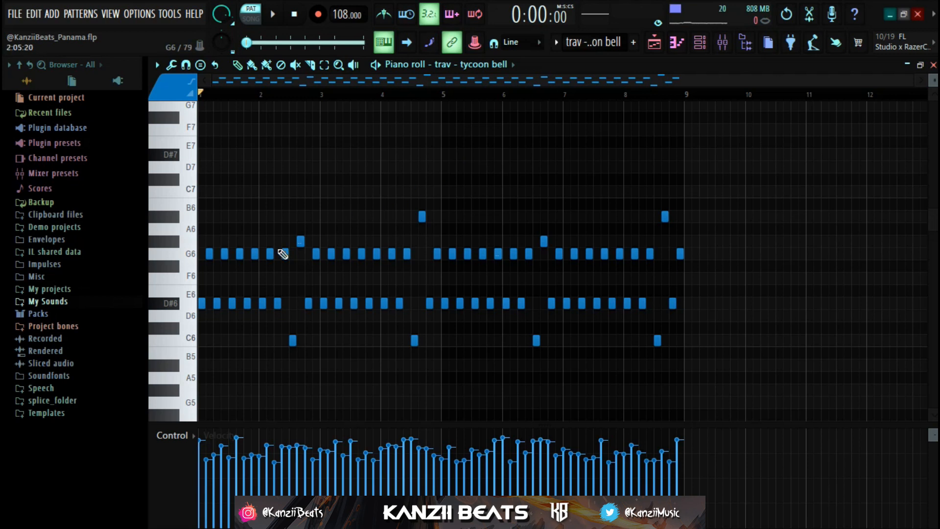
{"action": "scroll", "coordinate": [283, 254], "scroll_direction": "down", "scroll_amount": 3}
{"action": "scroll", "coordinate": [322, 240], "scroll_direction": "up", "scroll_amount": 3}
Inspect the Fruity Parametric EQ 2 and Fruity Reeverb 2 settings on the trav - tycoon bell mixer track during playback, and close both effects
{"action": "left_click", "coordinate": [726, 48]}
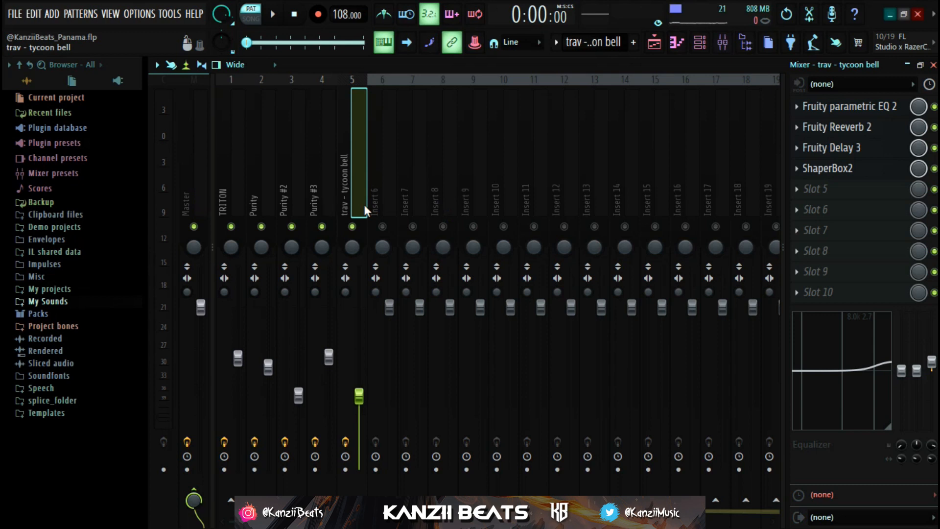
{"action": "left_click", "coordinate": [841, 111]}
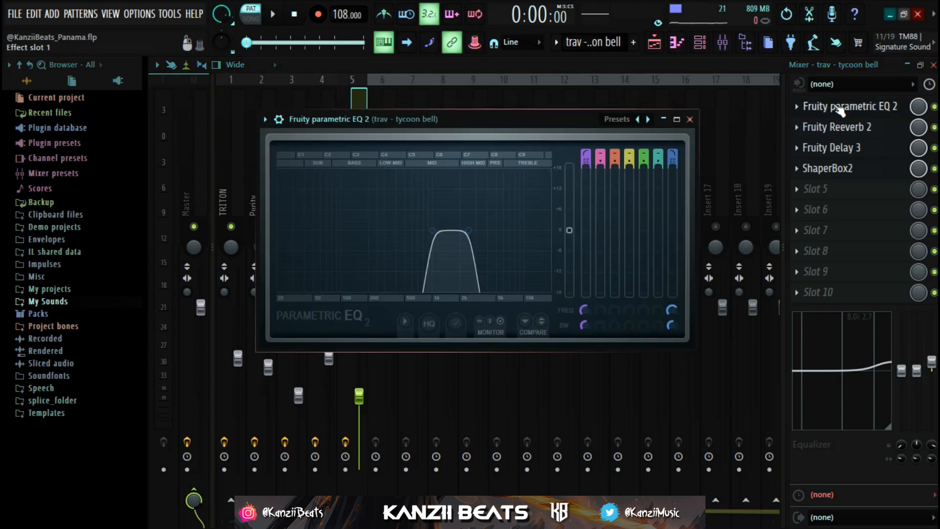
{"action": "key", "text": "space"}
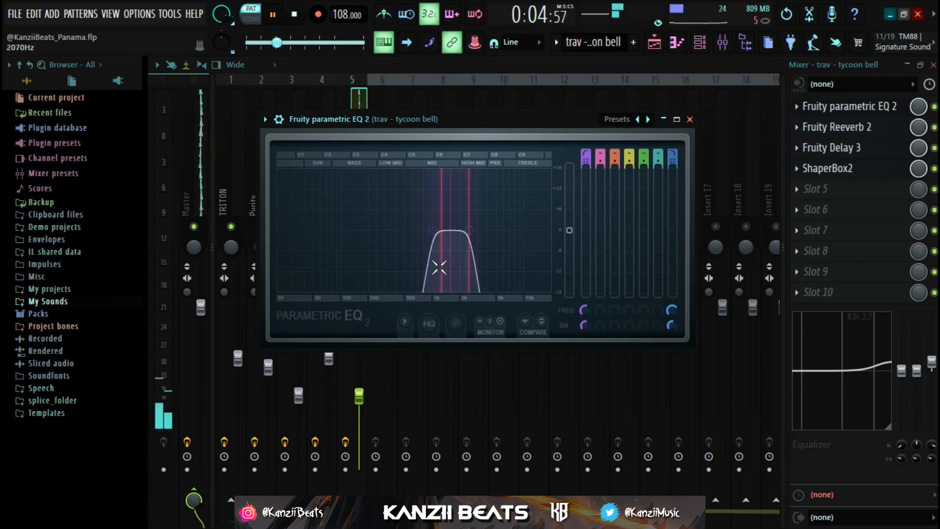
{"action": "left_click", "coordinate": [832, 106]}
{"action": "left_click", "coordinate": [825, 130]}
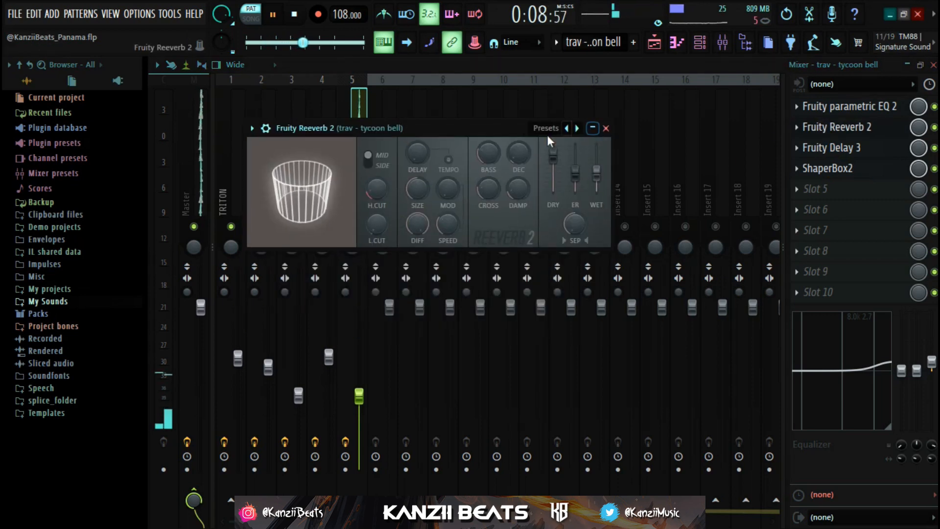
{"action": "left_click", "coordinate": [817, 136]}
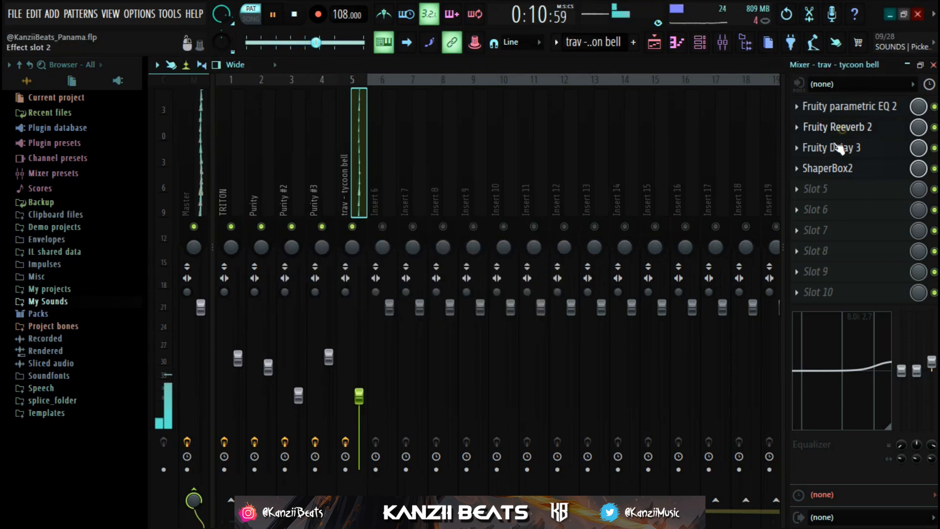
Inspect the Fruity Delay 3 and ShaperBox2 settings on the trav - tycoon bell mixer track, close both, and stop playback
{"action": "left_click", "coordinate": [838, 147]}
{"action": "left_click_drag", "start_coordinate": [499, 240], "coordinate": [484, 160]}
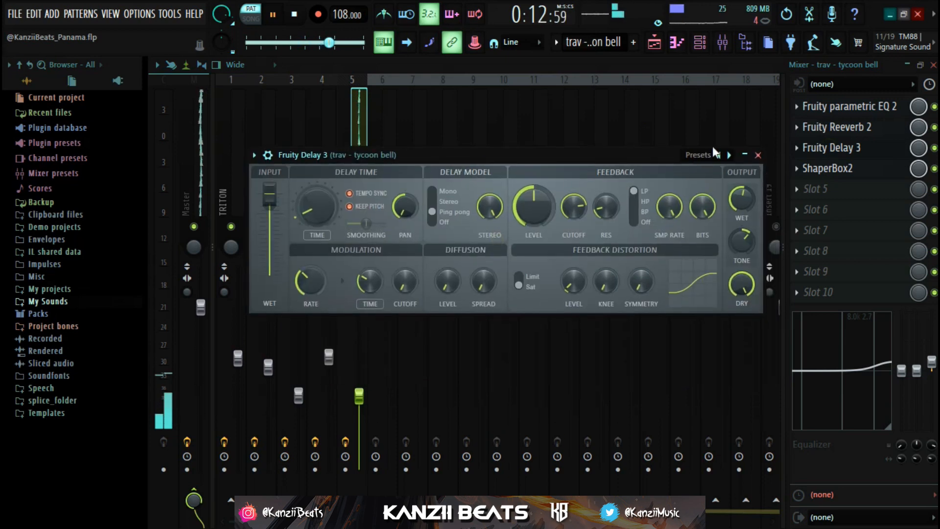
{"action": "right_click", "coordinate": [729, 156]}
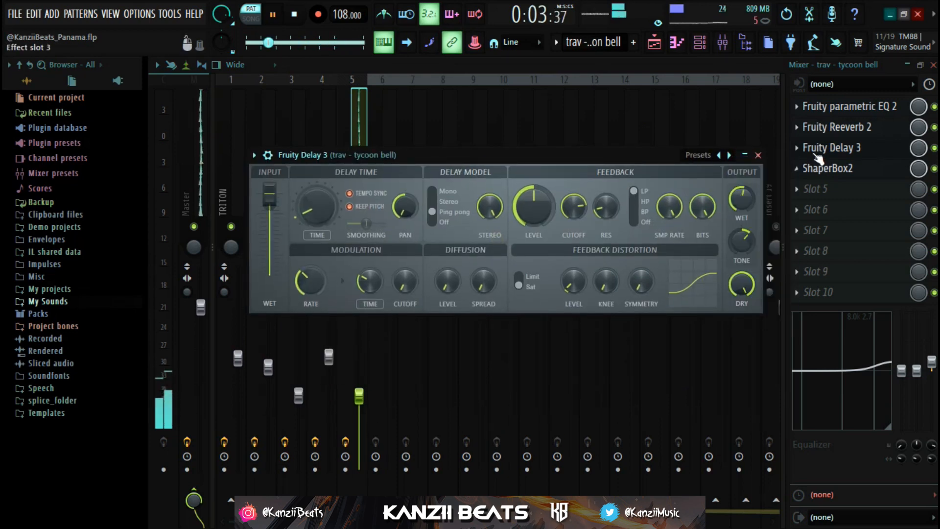
{"action": "left_click", "coordinate": [831, 169]}
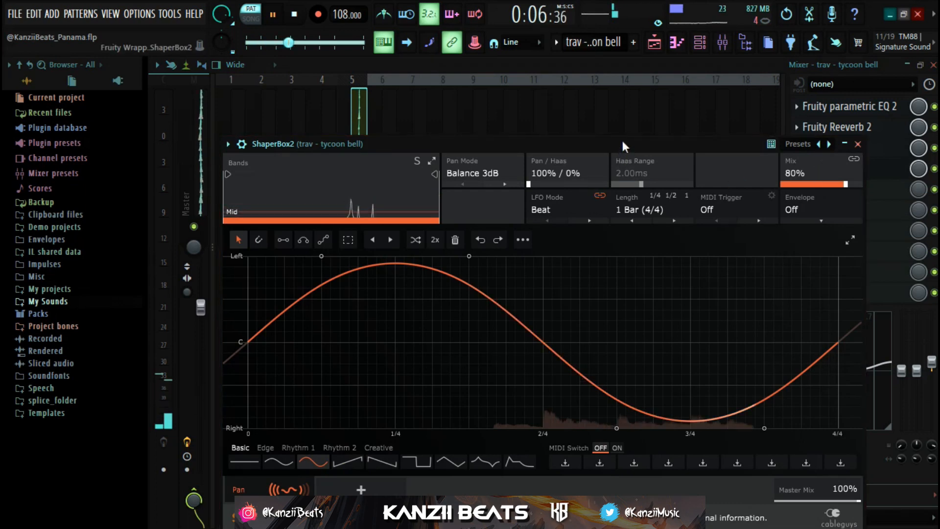
{"action": "left_click_drag", "start_coordinate": [623, 142], "coordinate": [607, 68]}
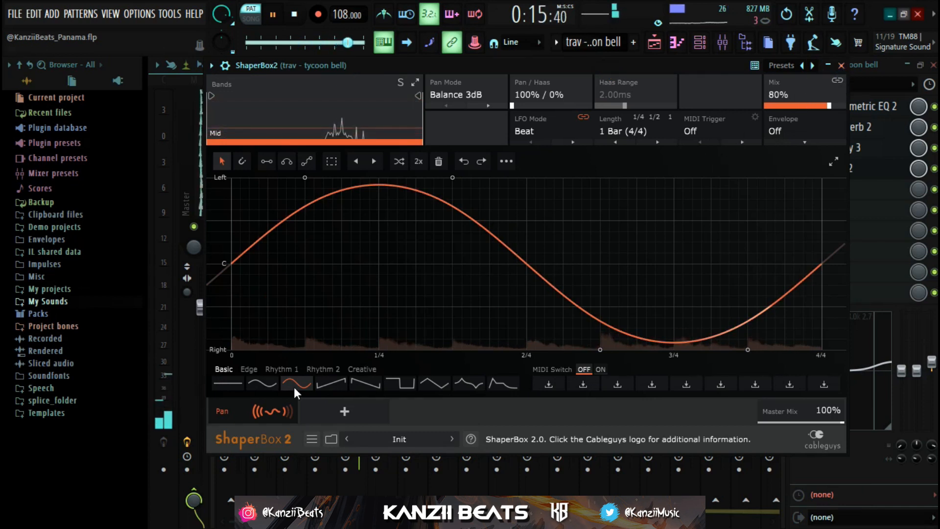
{"action": "left_click", "coordinate": [841, 65]}
{"action": "key", "text": "space"}
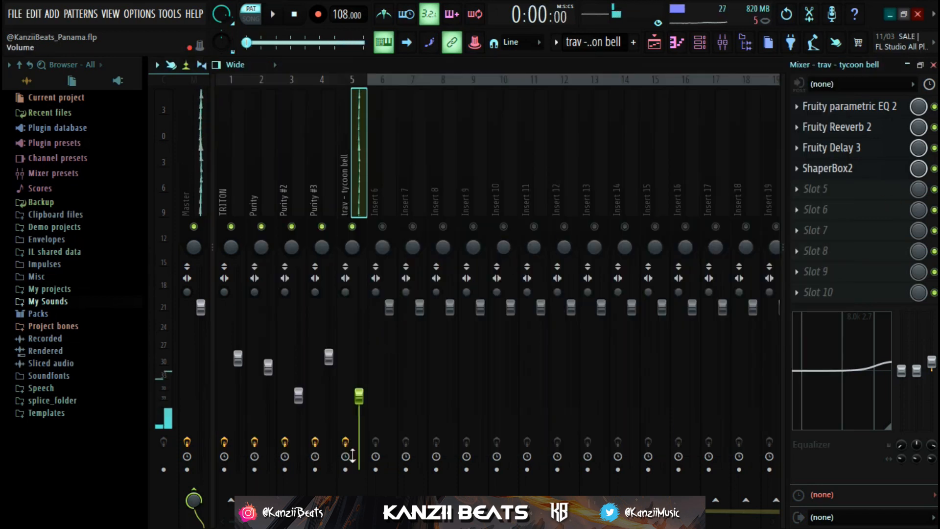
Play the trav - tycoon bell pattern with its mixer effects bypassed and with them enabled to compare the sound
{"action": "key", "text": "space"}
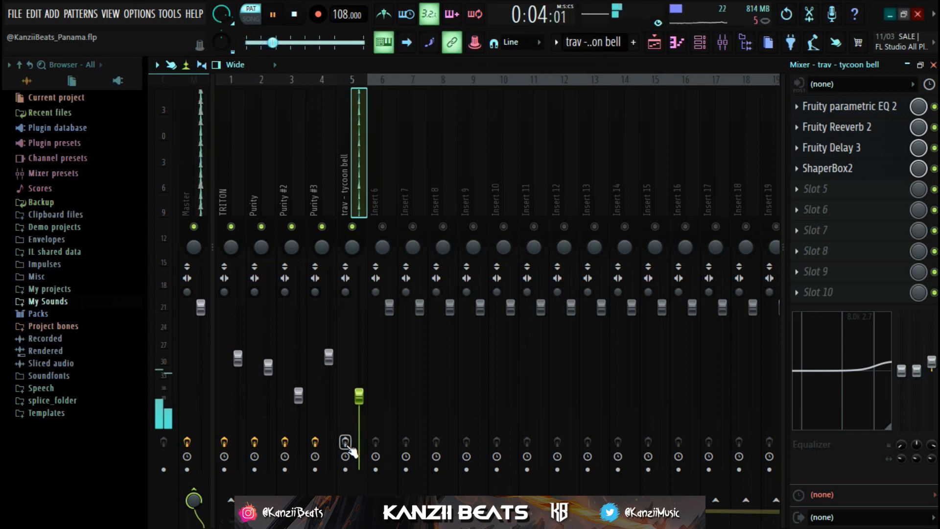
{"action": "key", "text": "space"}
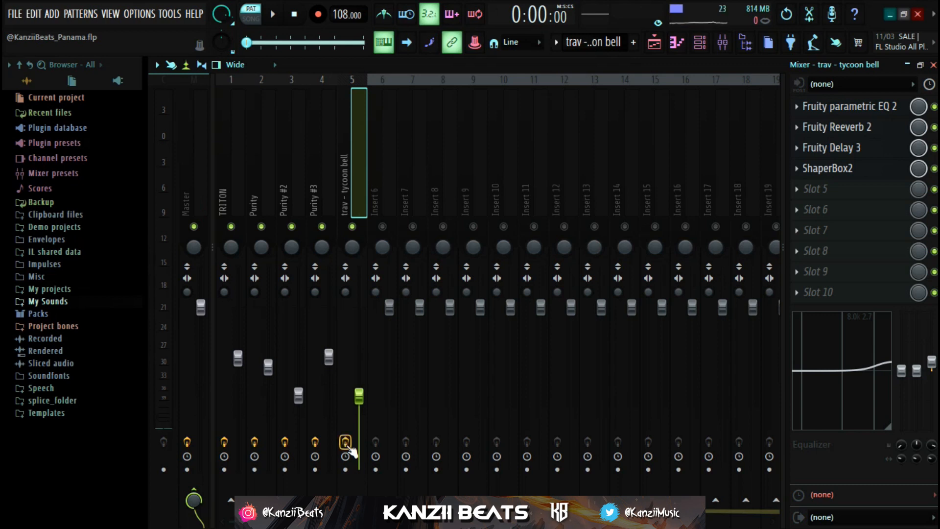
{"action": "key", "text": "space"}
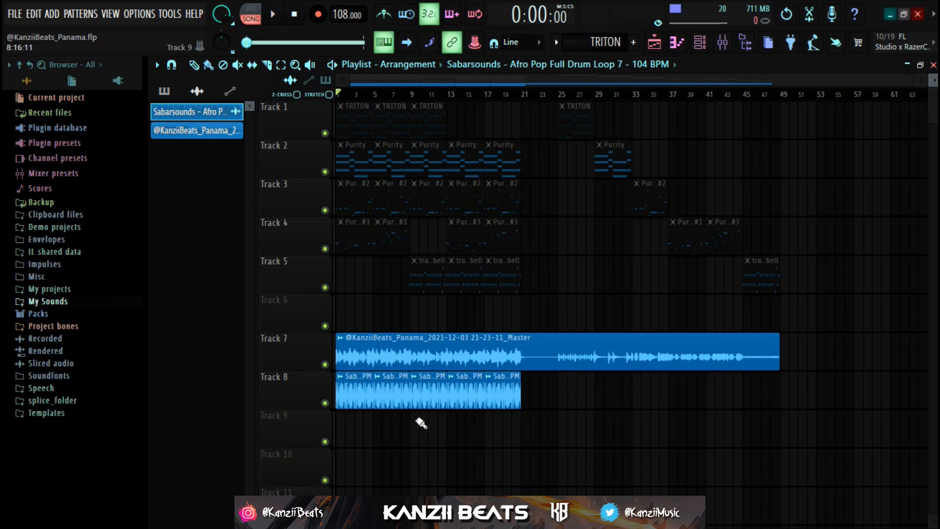
Inspect the sample settings of the Afro Pop Full Drum Loop 7 clip on Track 8, and play the full arrangement
{"action": "double_click", "coordinate": [418, 402]}
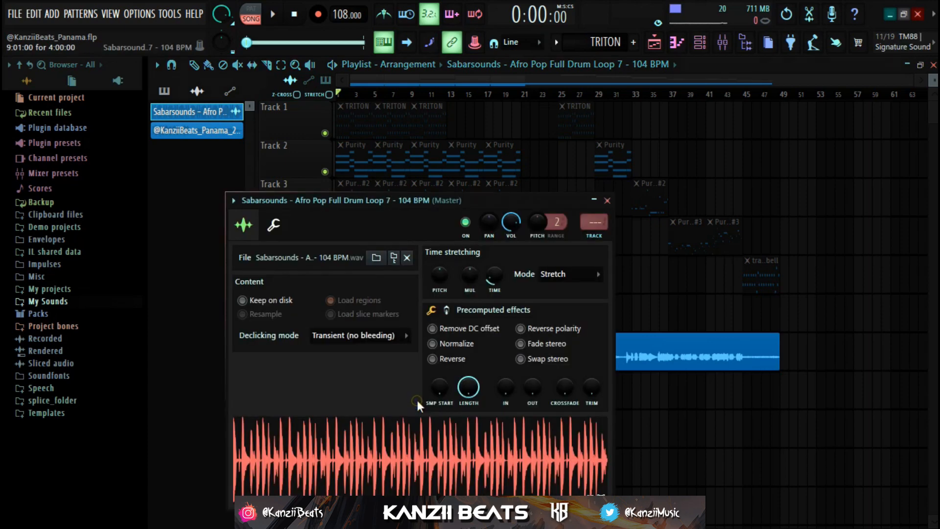
{"action": "left_click", "coordinate": [608, 200]}
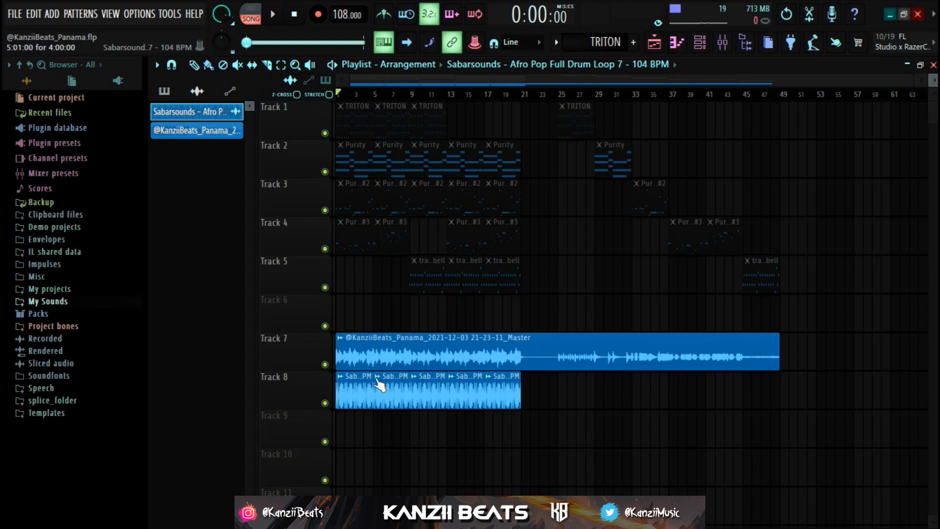
{"action": "scroll", "coordinate": [380, 363], "scroll_direction": "down", "scroll_amount": 2}
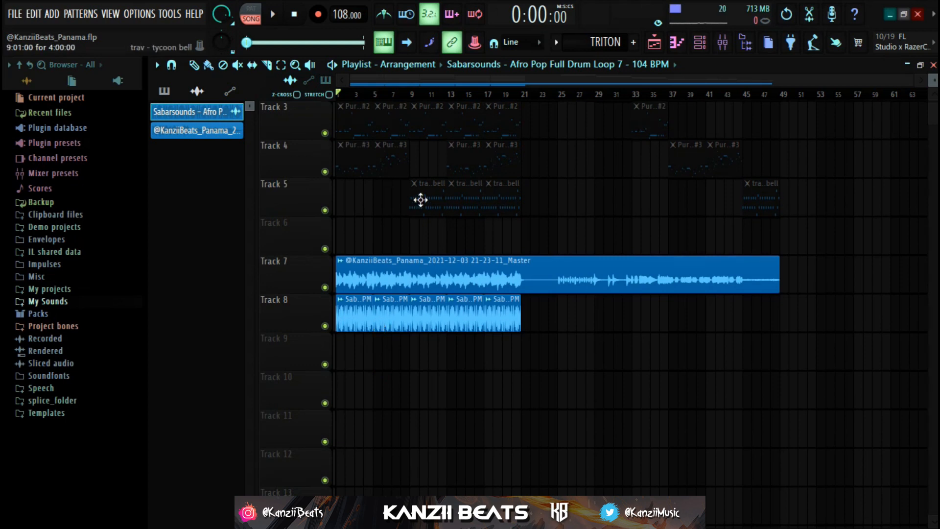
{"action": "key", "text": "space"}
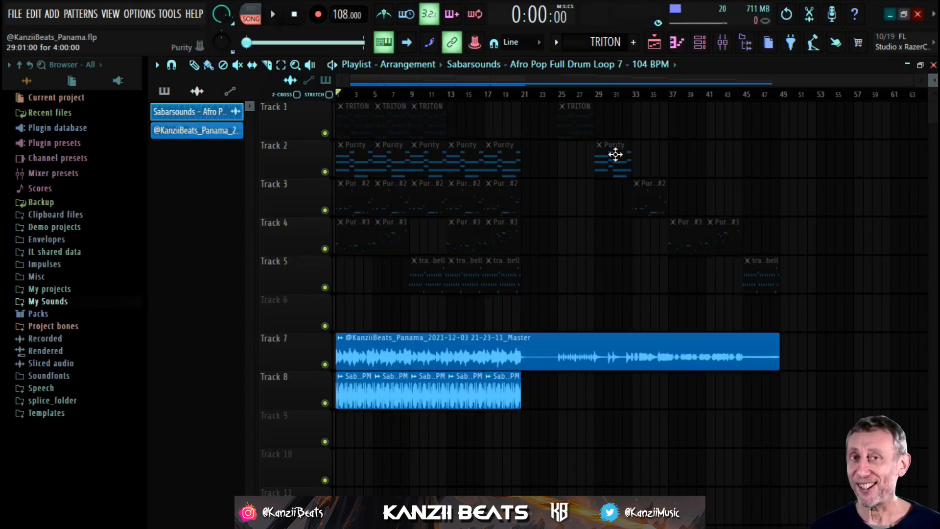
{"action": "double_click", "coordinate": [417, 399]}
{"action": "left_click", "coordinate": [607, 201]}
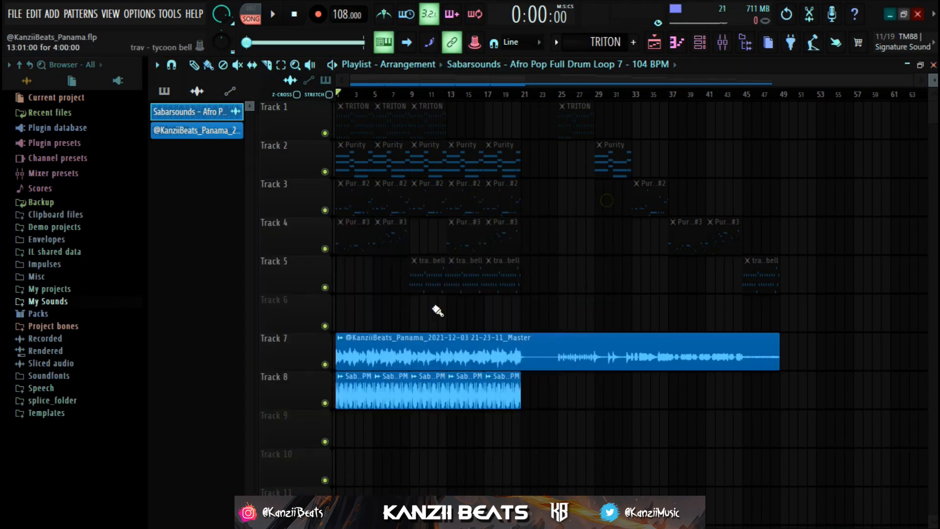